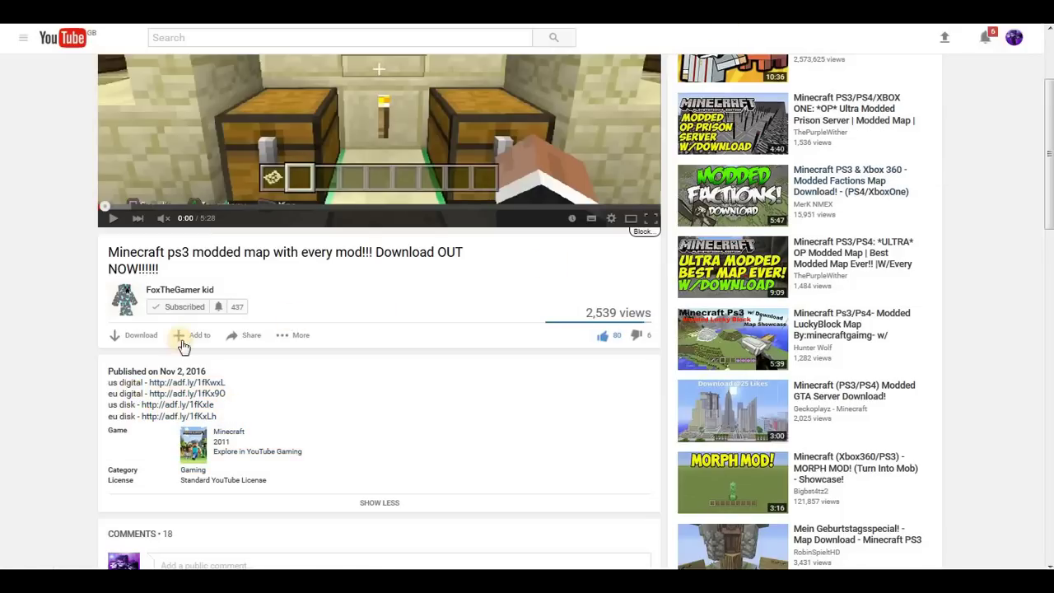
Follow the eu disk download link past the ad to its Dropbox page, dismissing the master password prompt.
{"action": "left_click", "coordinate": [196, 425]}
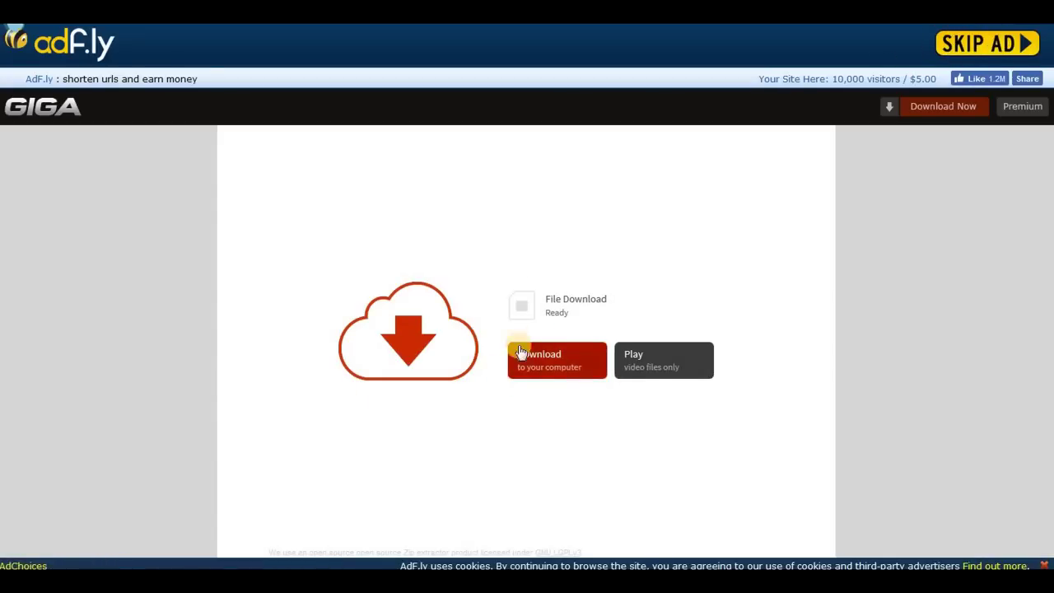
{"action": "left_click", "coordinate": [982, 43]}
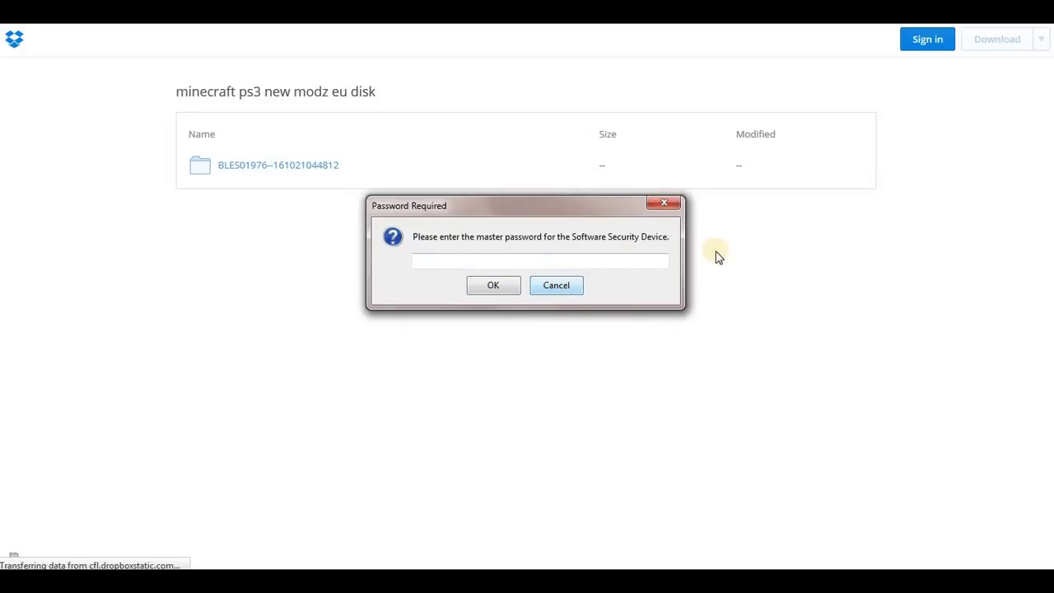
{"action": "left_click", "coordinate": [575, 290]}
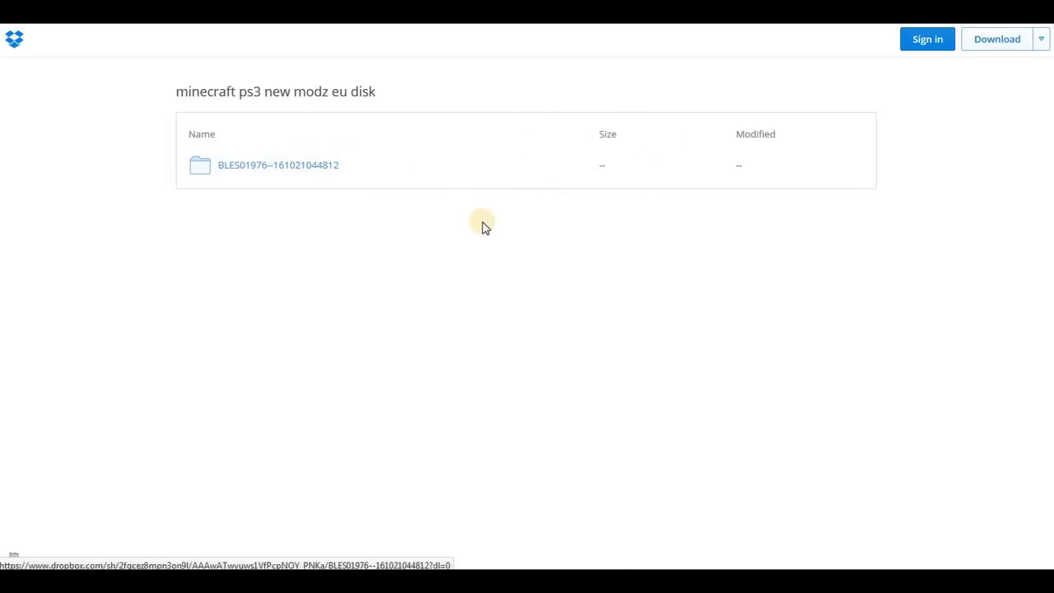
{"action": "left_click", "coordinate": [313, 169]}
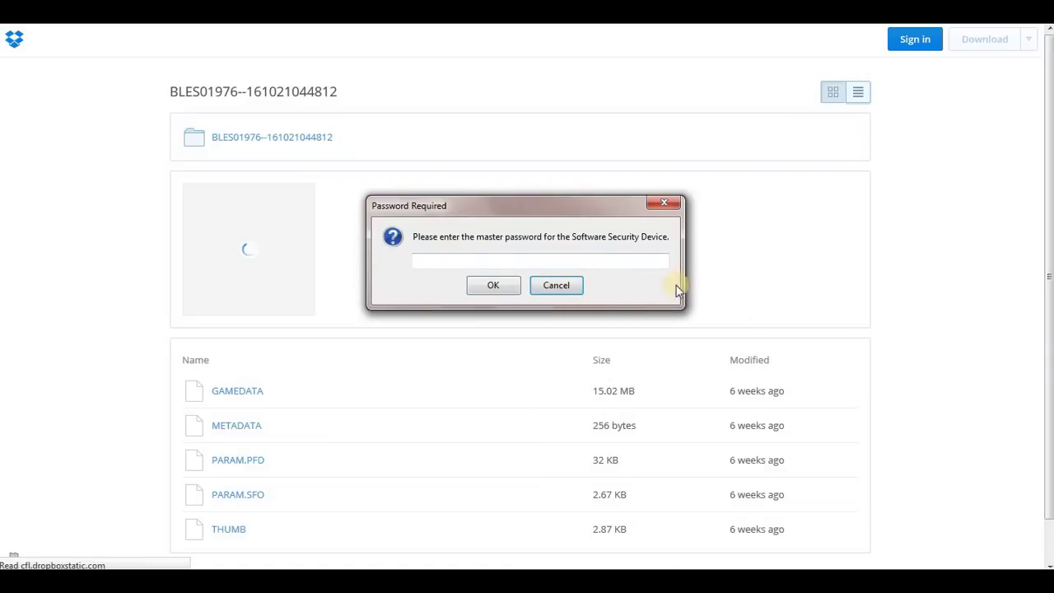
{"action": "left_click", "coordinate": [564, 286]}
{"action": "scroll", "coordinate": [878, 400], "scroll_direction": "down", "scroll_amount": 1}
{"action": "scroll", "coordinate": [878, 401], "scroll_direction": "up", "scroll_amount": 1}
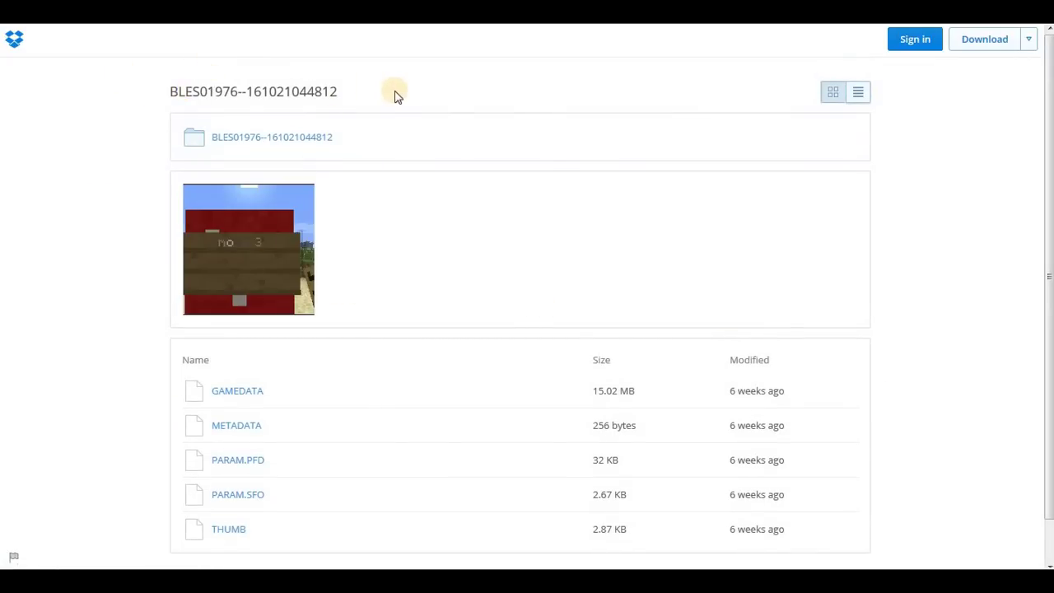
{"action": "left_click", "coordinate": [1007, 45]}
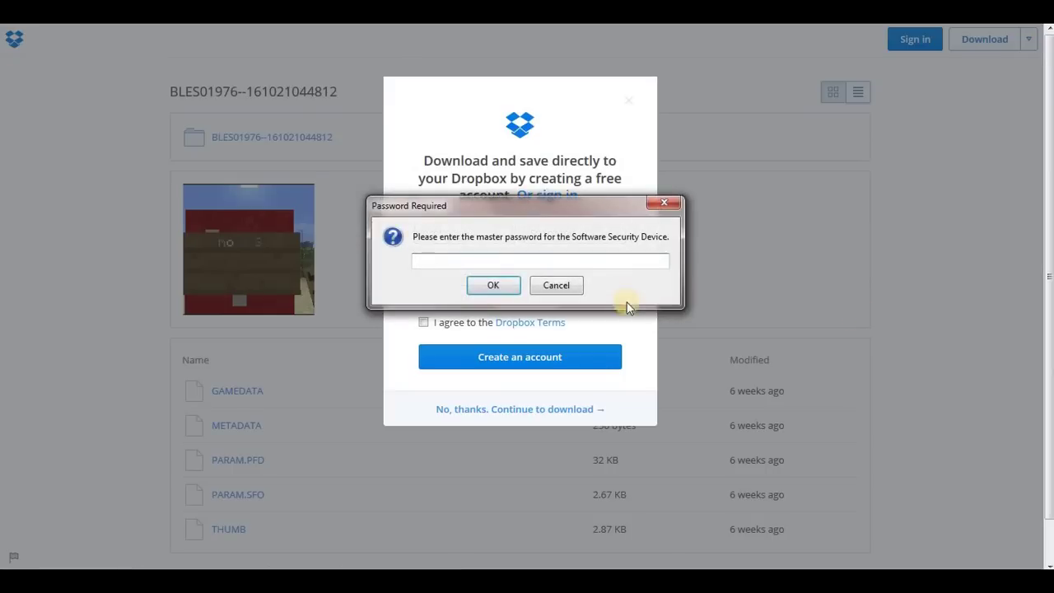
{"action": "left_click", "coordinate": [565, 292]}
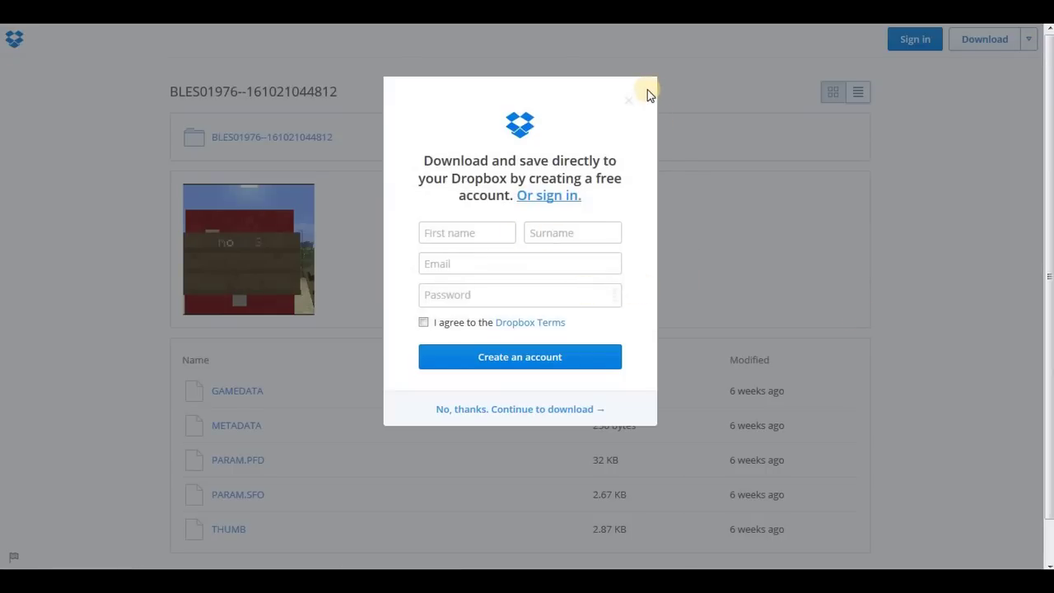
{"action": "left_click", "coordinate": [569, 412]}
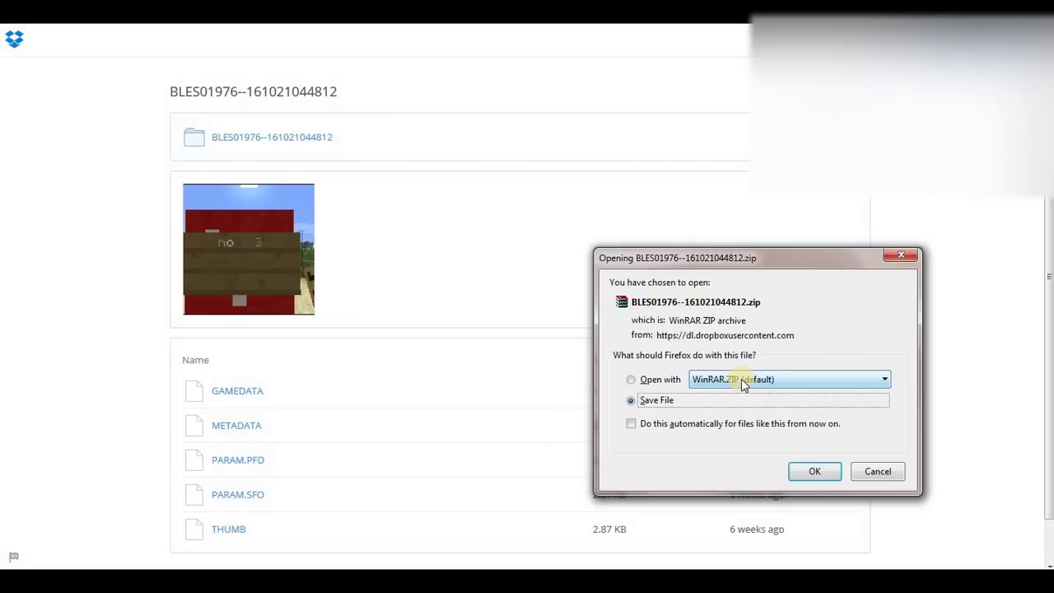
{"action": "left_click", "coordinate": [813, 476]}
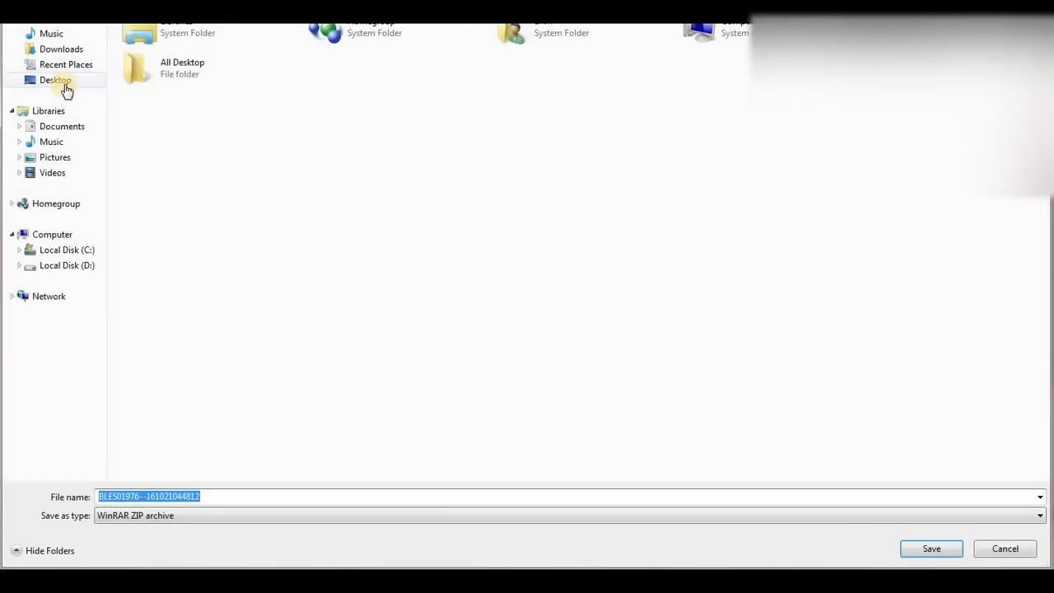
{"action": "left_click", "coordinate": [66, 86]}
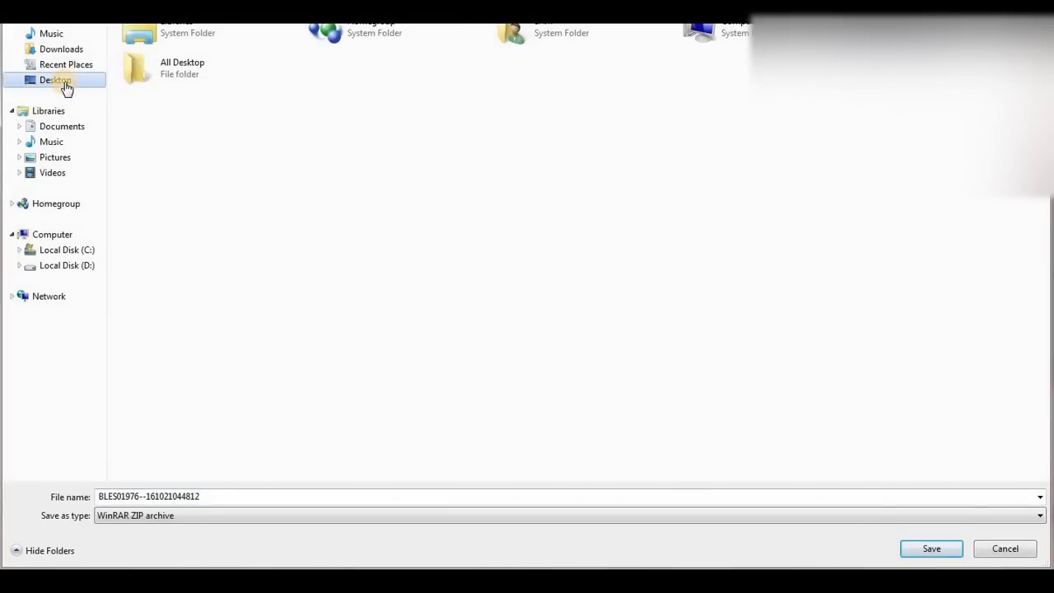
{"action": "left_click", "coordinate": [932, 550]}
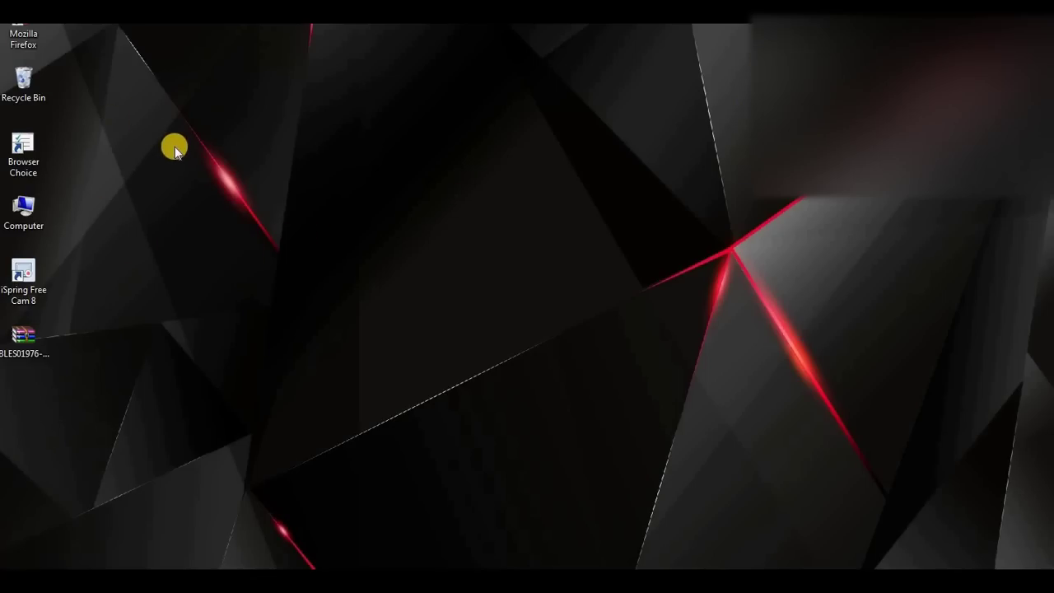
{"action": "left_click_drag", "start_coordinate": [33, 344], "coordinate": [168, 352]}
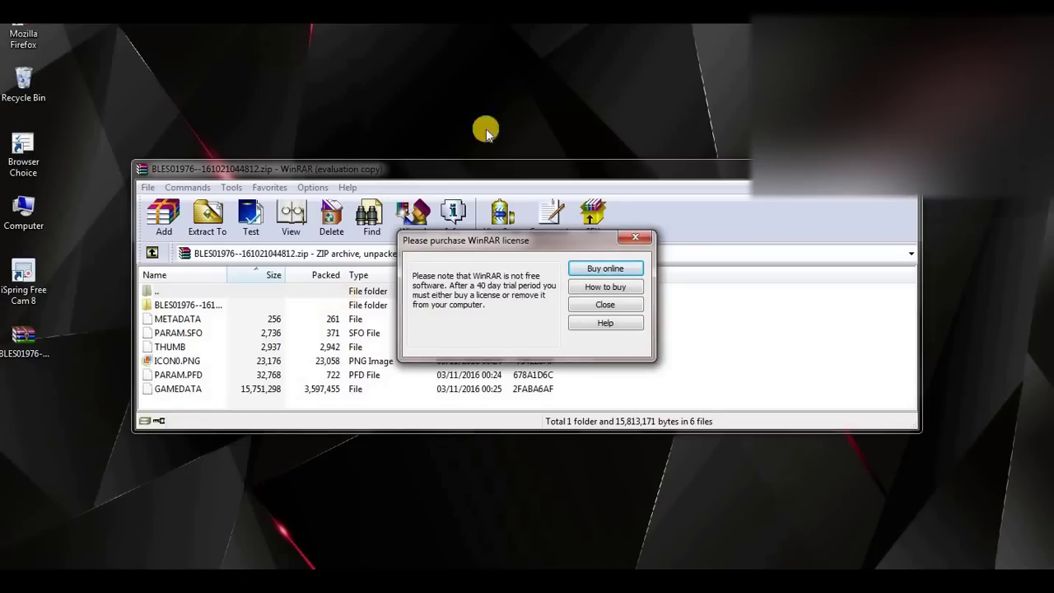
{"action": "left_click", "coordinate": [606, 305]}
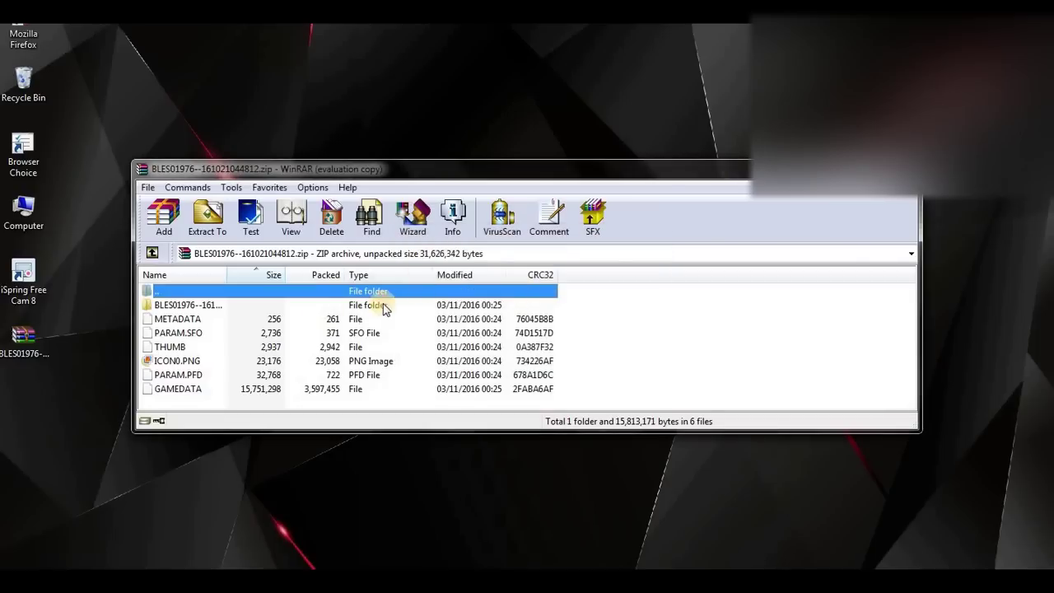
{"action": "left_click", "coordinate": [346, 306]}
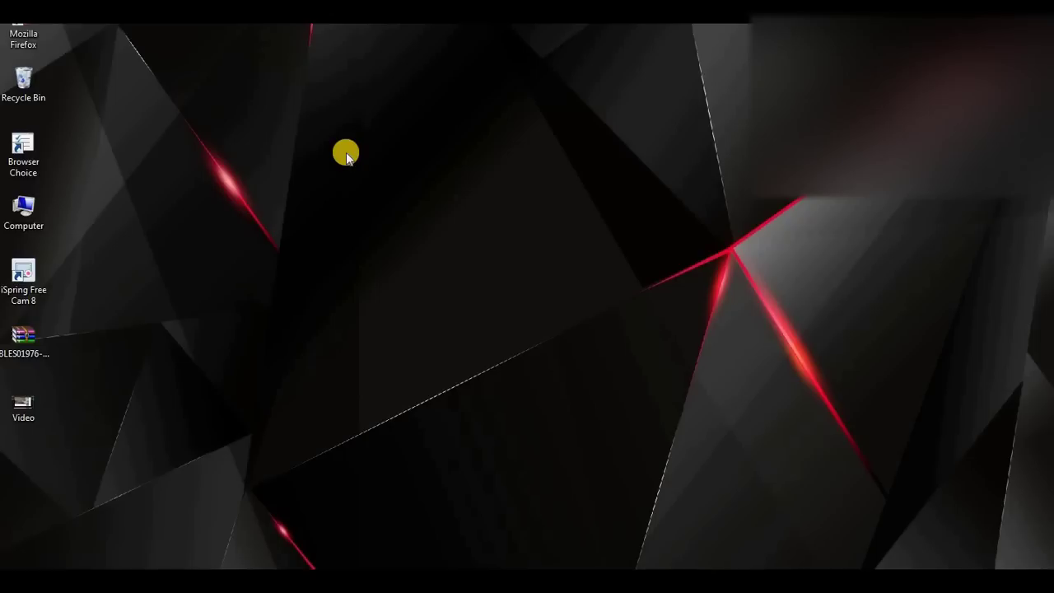
{"action": "double_click", "coordinate": [33, 348]}
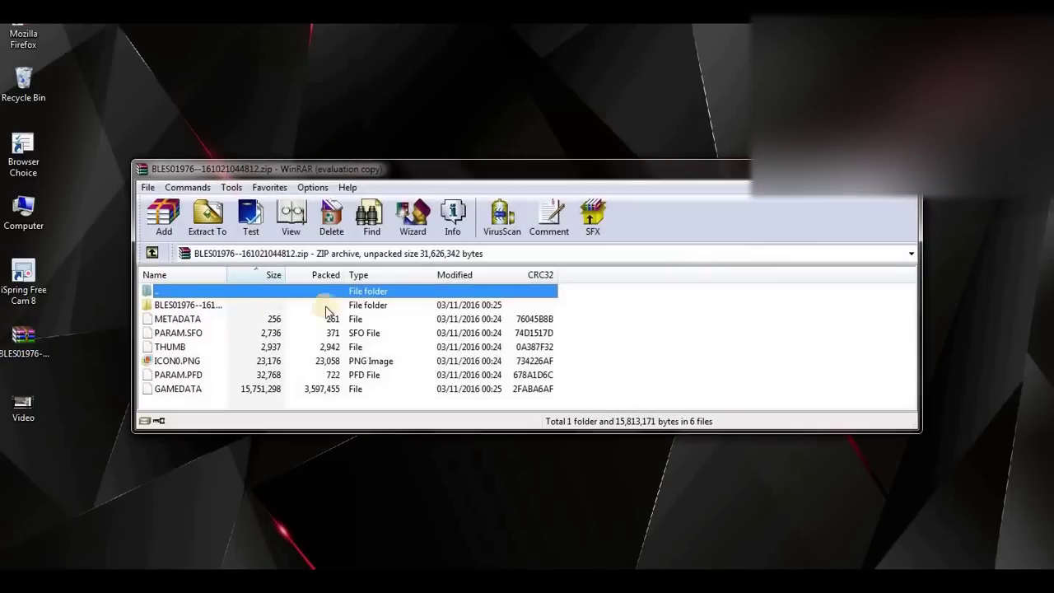
{"action": "left_click", "coordinate": [207, 303]}
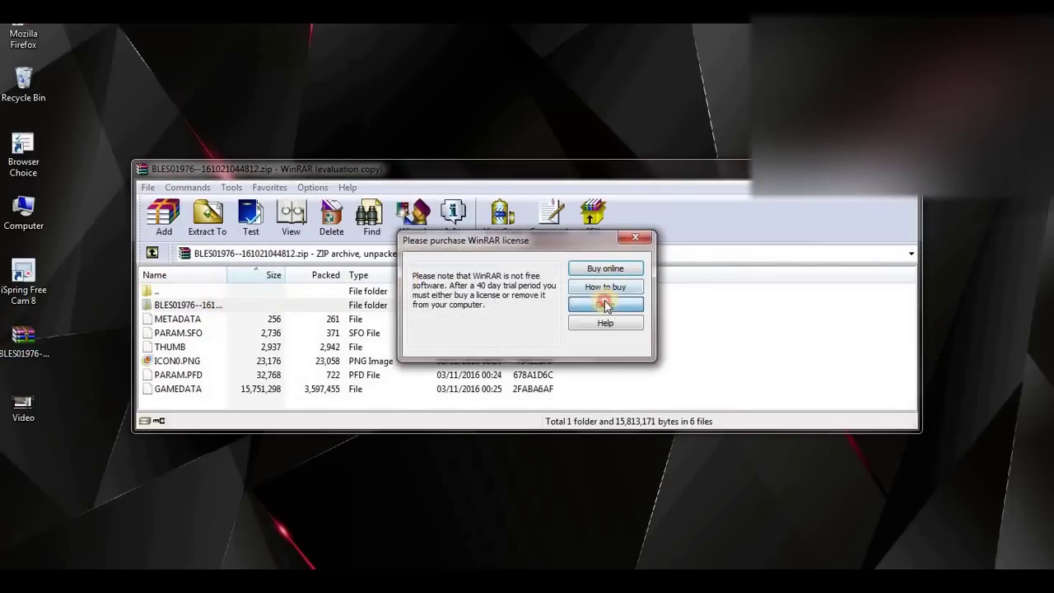
{"action": "left_click", "coordinate": [606, 304]}
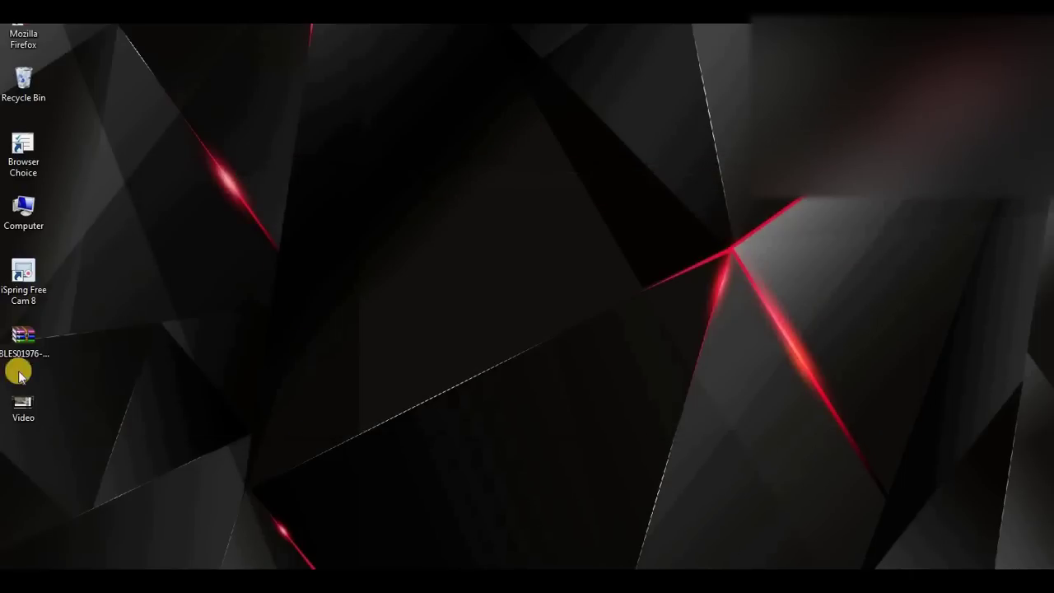
{"action": "left_click", "coordinate": [23, 336]}
{"action": "double_click", "coordinate": [24, 333]}
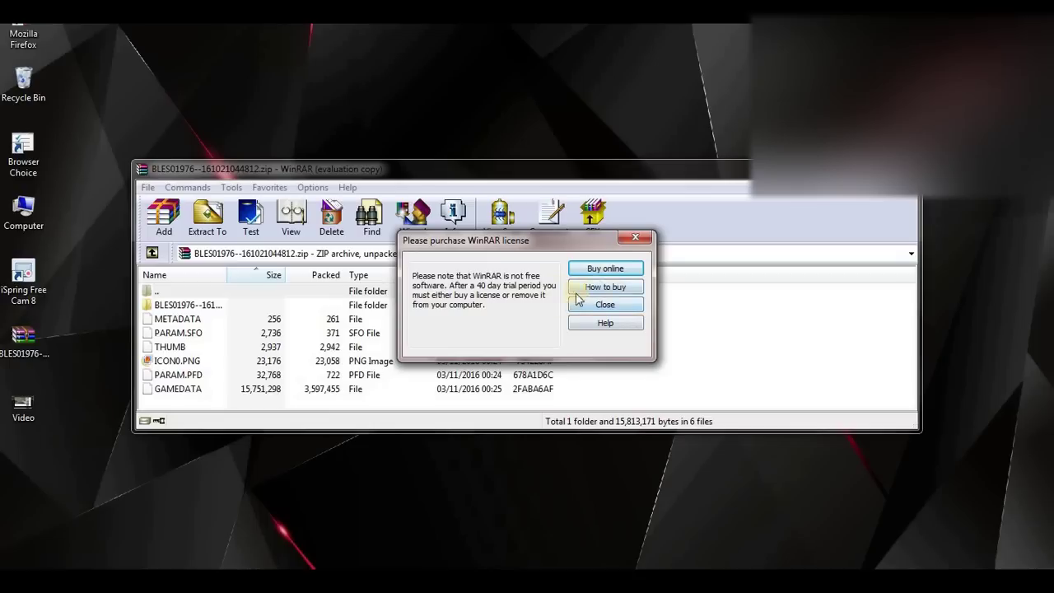
{"action": "left_click", "coordinate": [606, 304]}
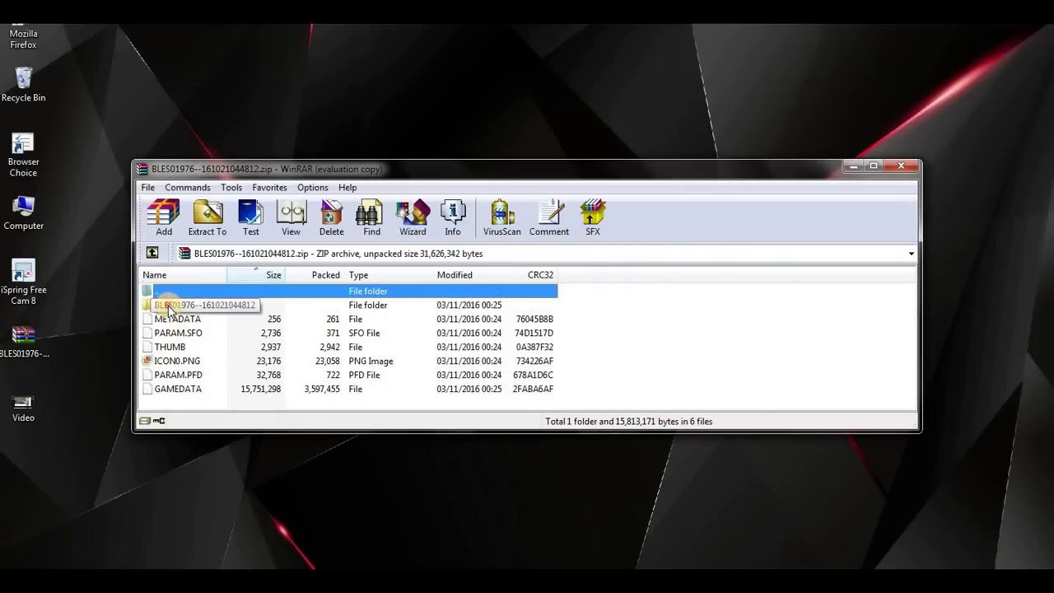
Examine the save folder and each file in the archive, from METADATA to GAMEDATA.
{"action": "left_click", "coordinate": [169, 308]}
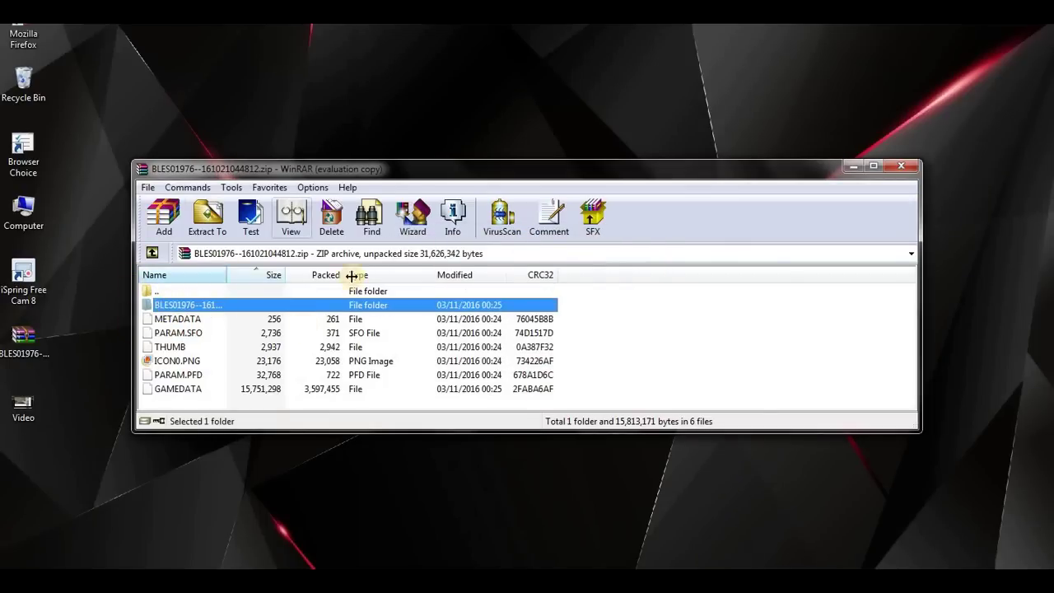
{"action": "left_click", "coordinate": [177, 321]}
{"action": "left_click", "coordinate": [175, 336]}
{"action": "left_click", "coordinate": [171, 348]}
{"action": "left_click", "coordinate": [170, 363]}
{"action": "left_click", "coordinate": [167, 376]}
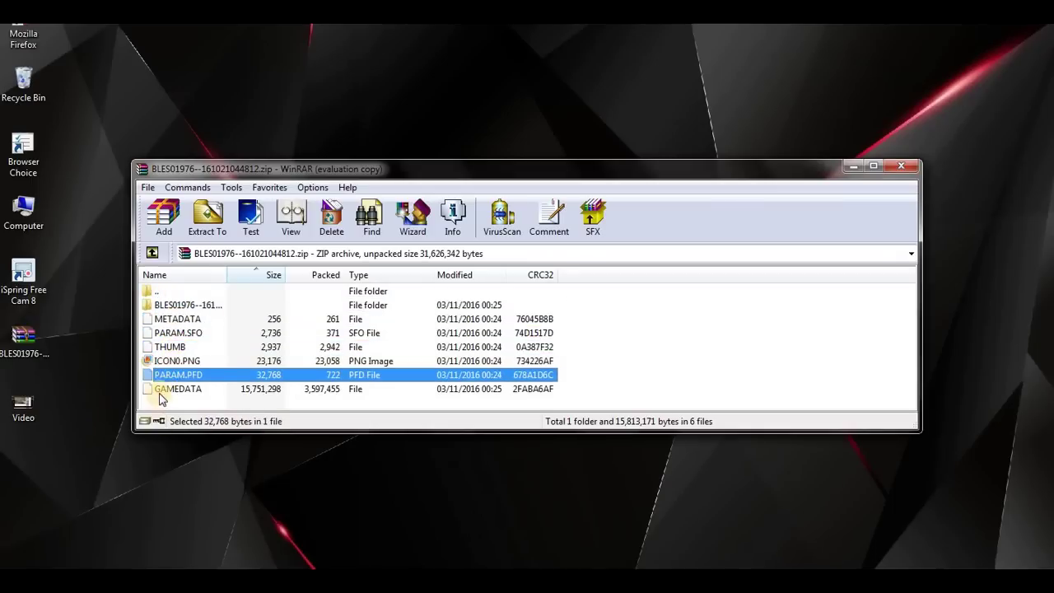
{"action": "left_click", "coordinate": [162, 392]}
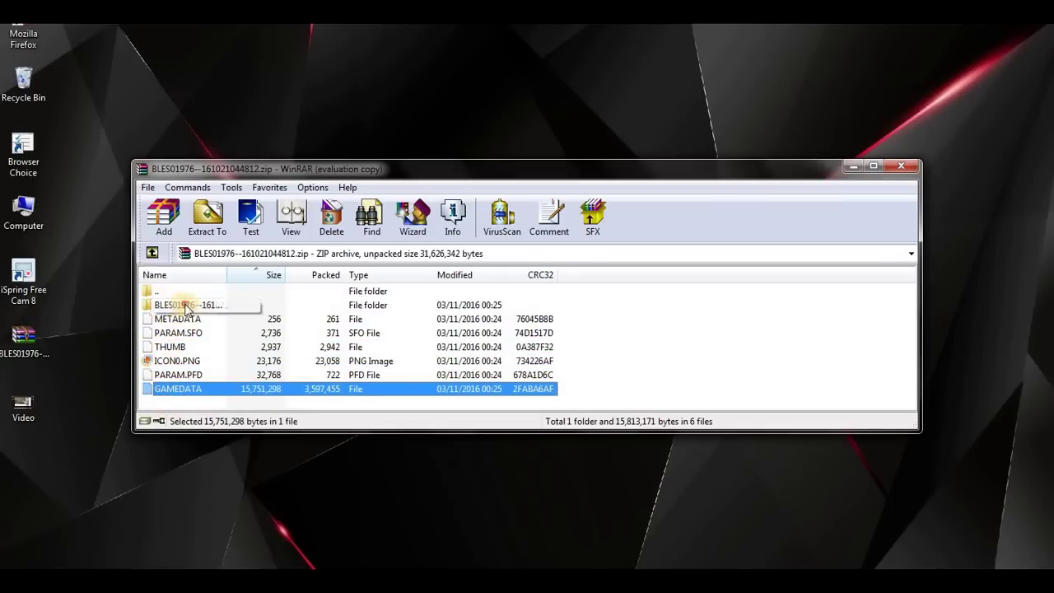
{"action": "left_click", "coordinate": [186, 306]}
{"action": "left_click", "coordinate": [208, 216]}
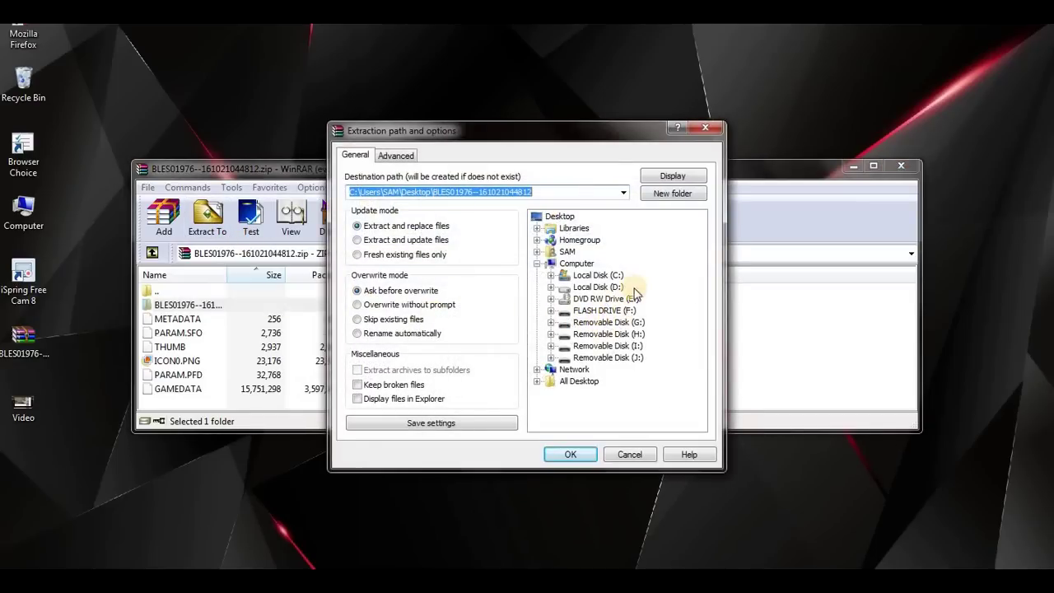
{"action": "double_click", "coordinate": [598, 310]}
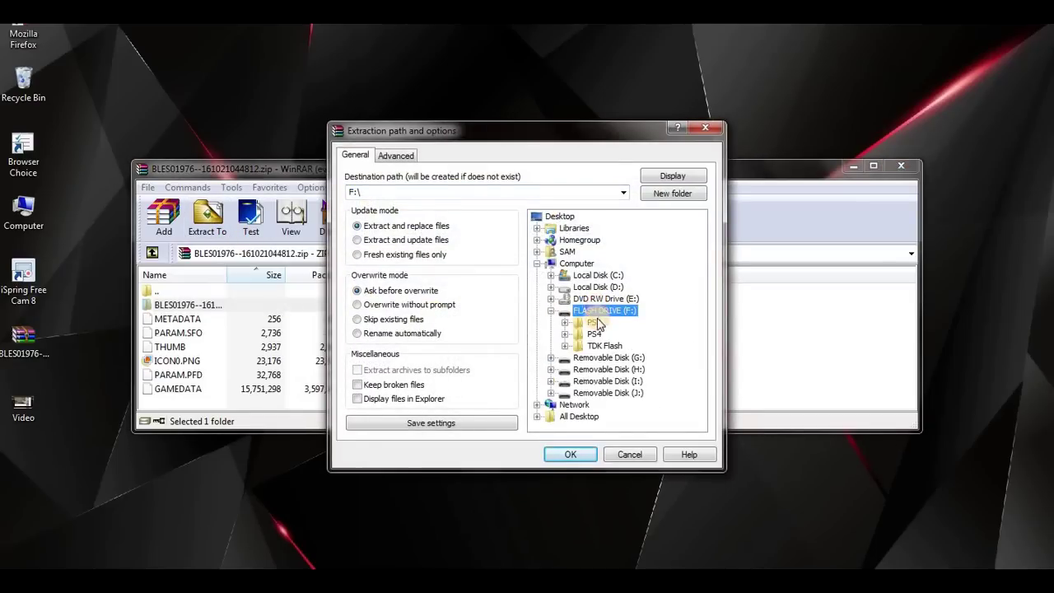
{"action": "left_click", "coordinate": [593, 323]}
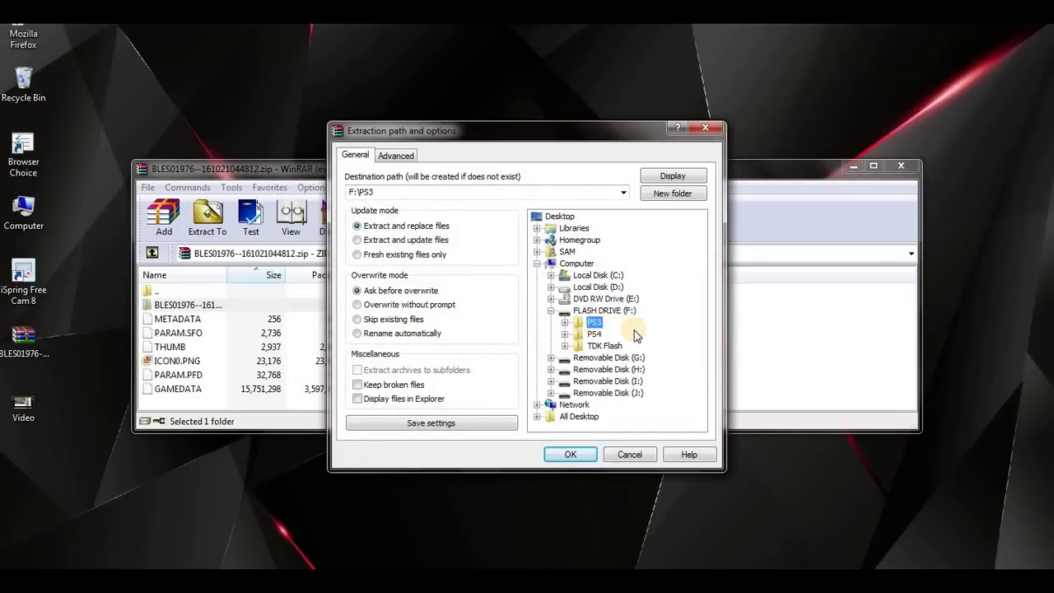
{"action": "double_click", "coordinate": [591, 325]}
{"action": "left_click", "coordinate": [614, 334]}
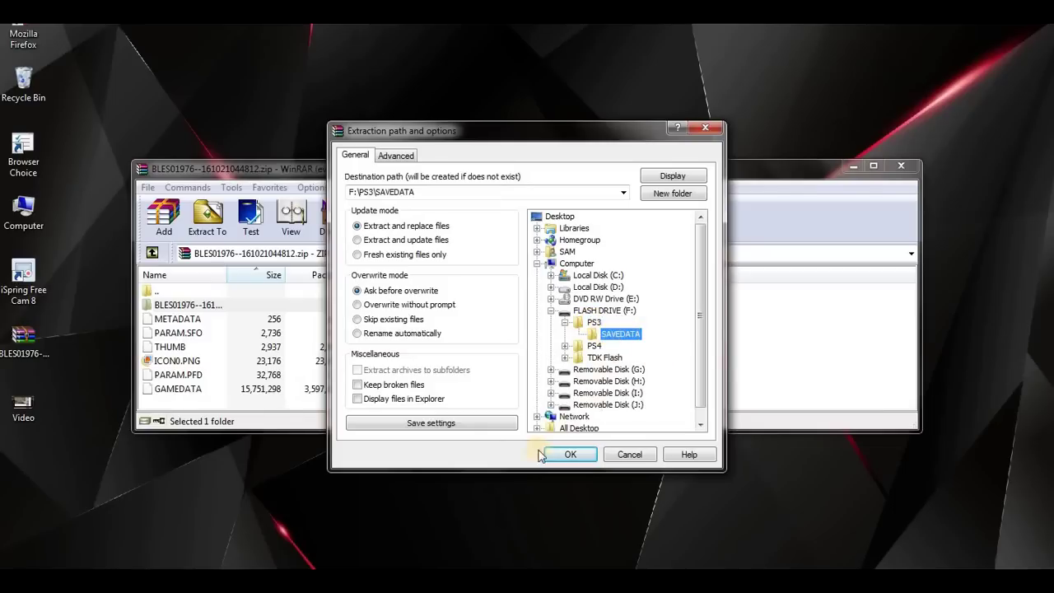
{"action": "left_click_drag", "start_coordinate": [614, 334], "coordinate": [568, 424]}
{"action": "mouse_move", "coordinate": [619, 333]}
{"action": "left_mouse_down"}
{"action": "mouse_move", "coordinate": [598, 325]}
{"action": "mouse_move", "coordinate": [618, 336]}
{"action": "mouse_move", "coordinate": [609, 326]}
{"action": "mouse_move", "coordinate": [661, 328]}
{"action": "mouse_move", "coordinate": [630, 336]}
{"action": "left_mouse_up"}
{"action": "left_click", "coordinate": [570, 455]}
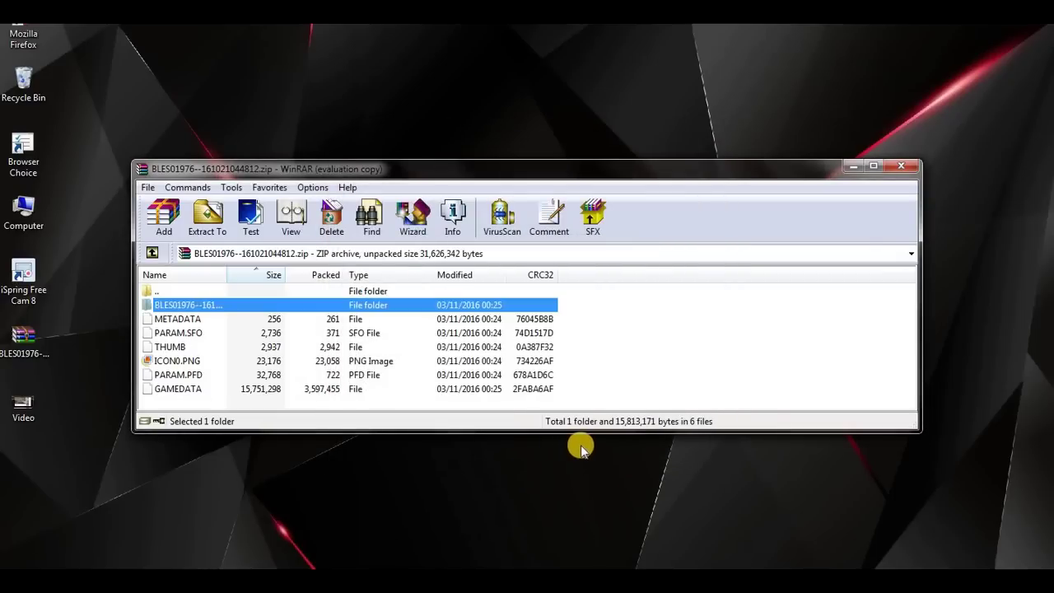
{"action": "left_click", "coordinate": [902, 168]}
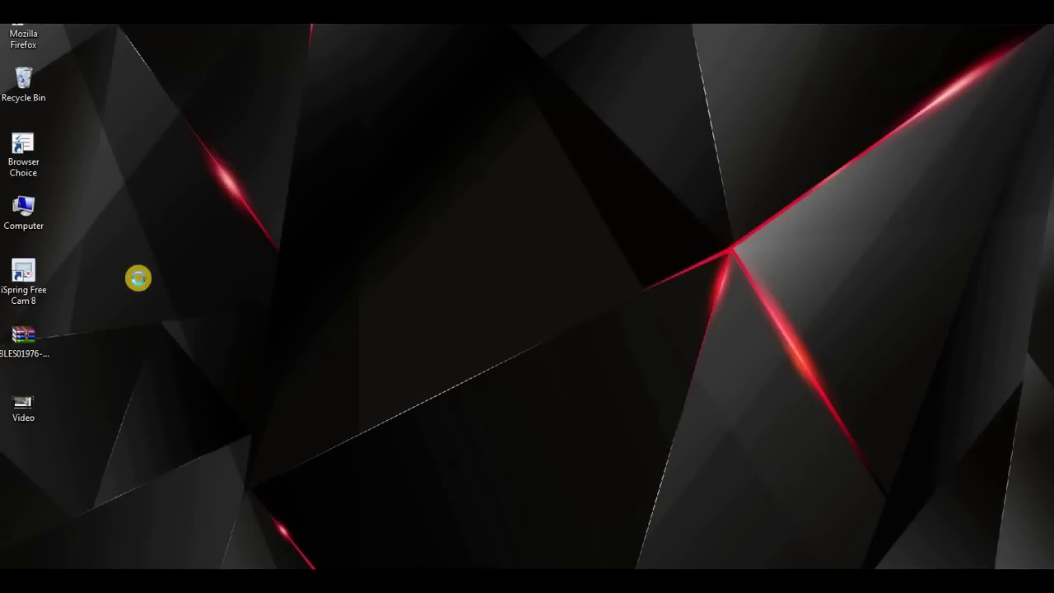
Delete the PS3 folder from FLASH DRIVE (F:) in Windows Explorer.
{"action": "key", "text": "super+e"}
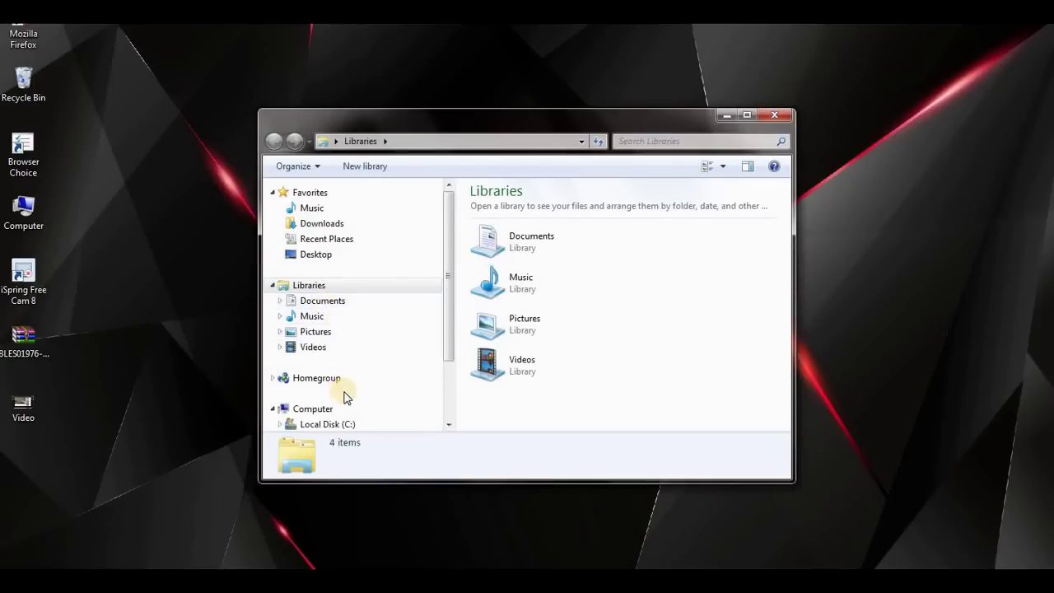
{"action": "left_click", "coordinate": [450, 341]}
{"action": "left_click_drag", "start_coordinate": [449, 341], "coordinate": [388, 384]}
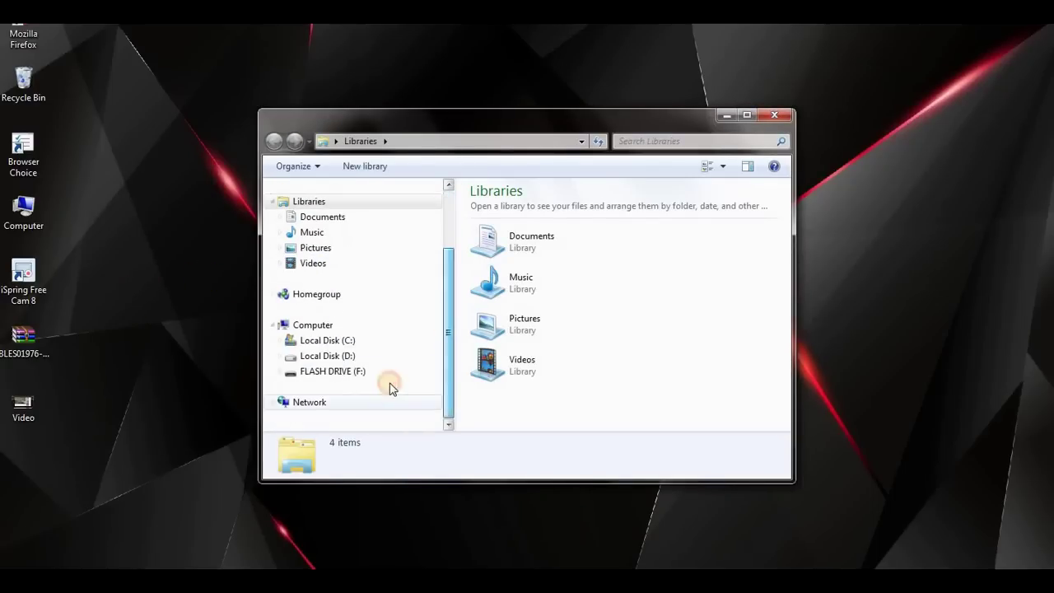
{"action": "left_click", "coordinate": [378, 371]}
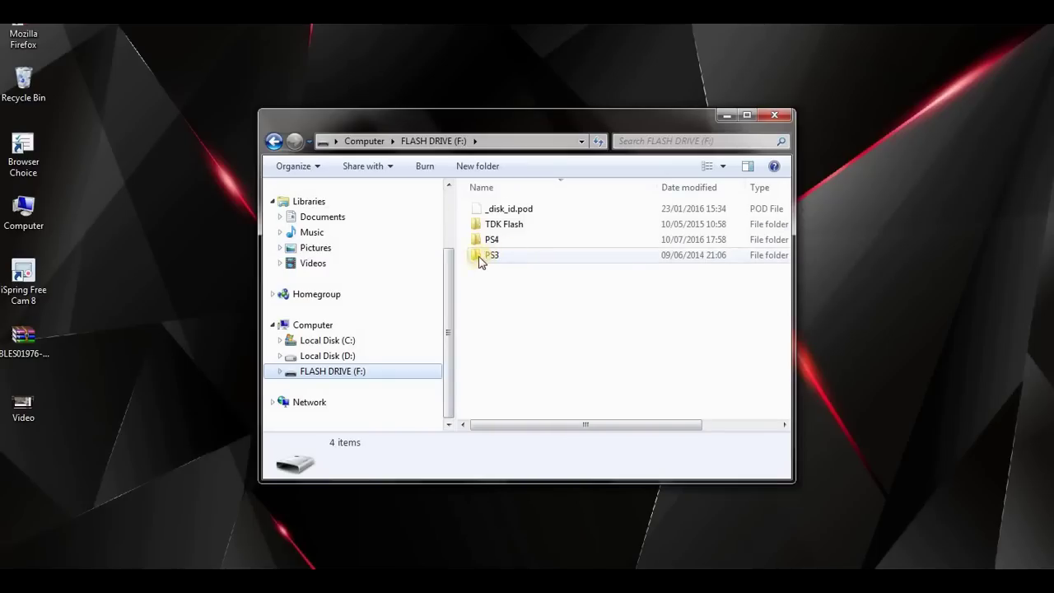
{"action": "left_click", "coordinate": [701, 262]}
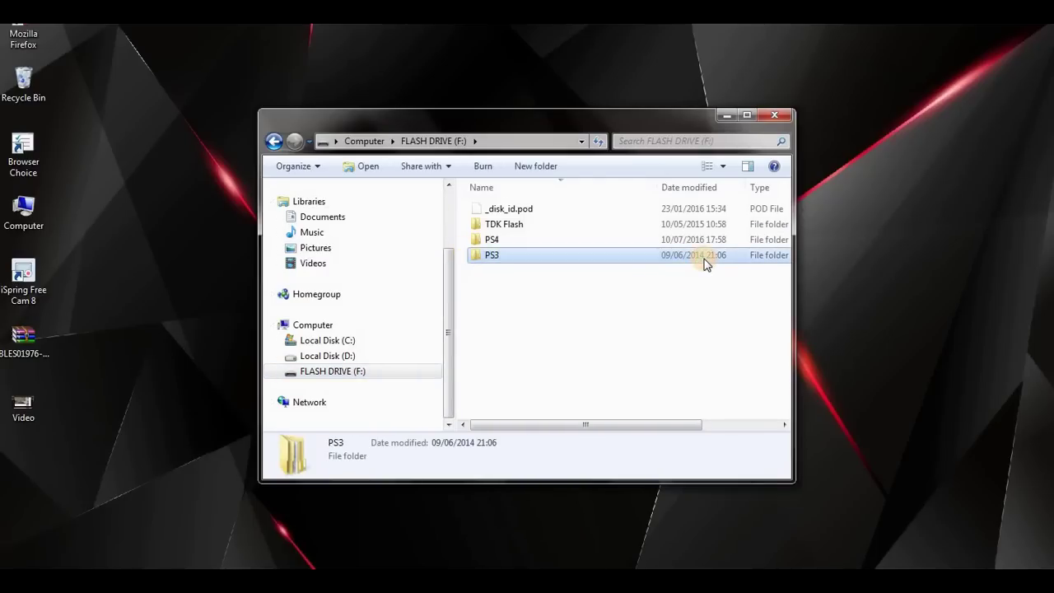
{"action": "key", "text": "Delete"}
{"action": "left_click", "coordinate": [587, 317]}
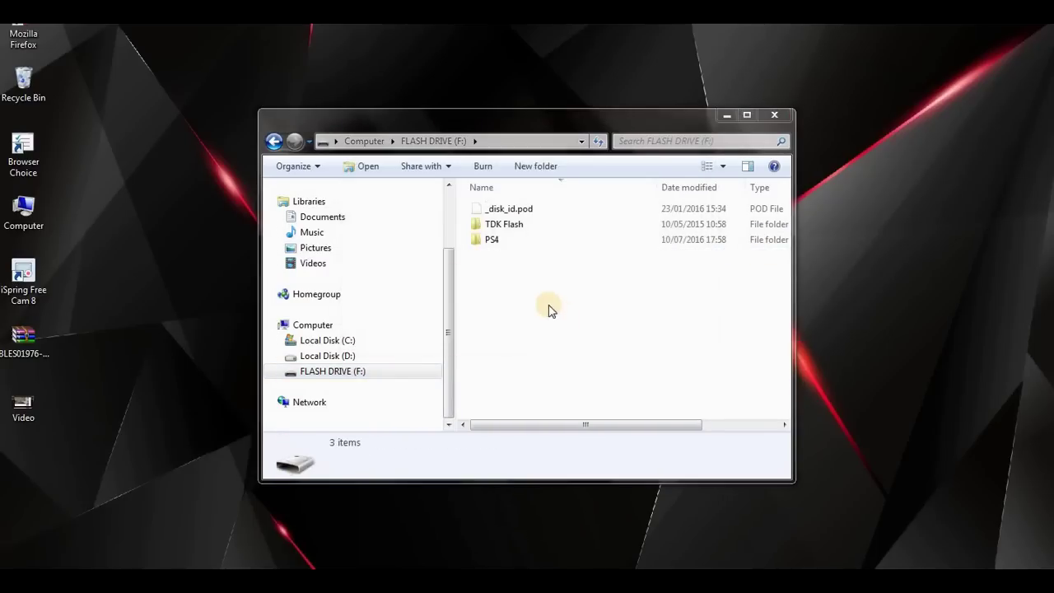
Create a new folder named PS3 in the root of FLASH DRIVE (F:).
{"action": "right_click", "coordinate": [499, 270]}
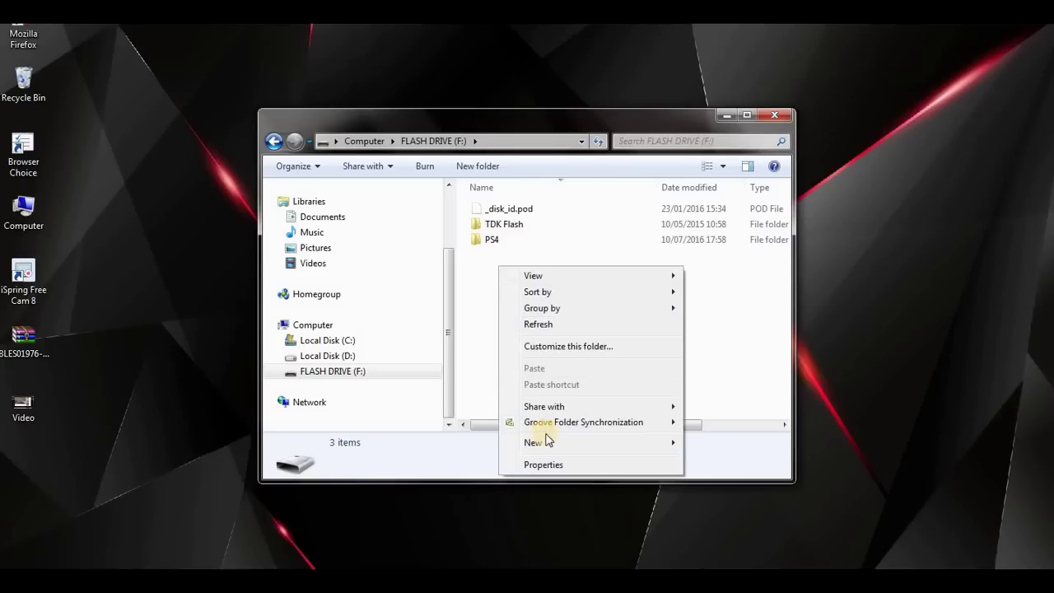
{"action": "left_click", "coordinate": [593, 446]}
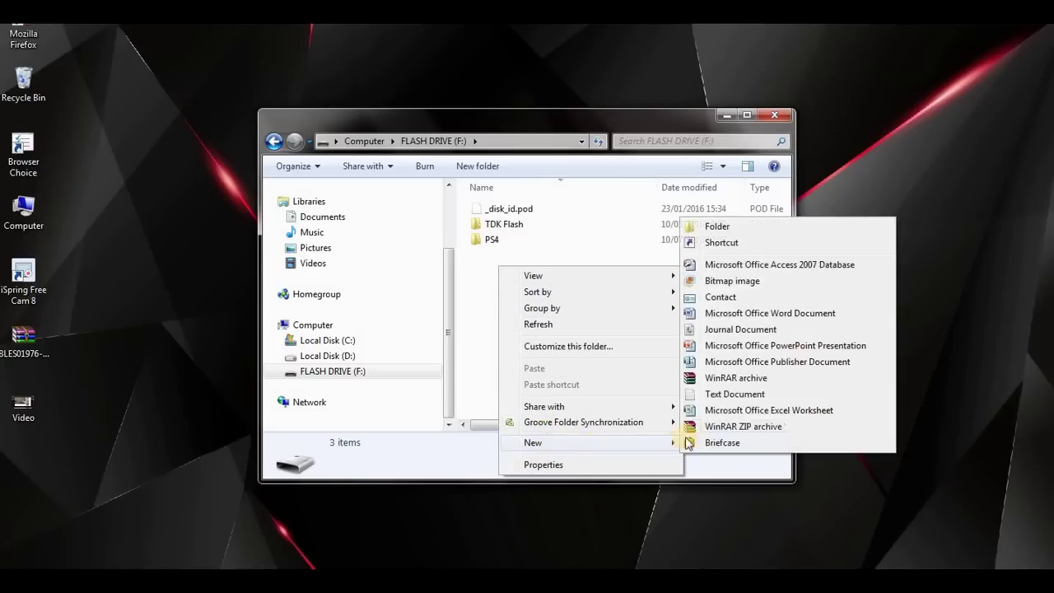
{"action": "left_click", "coordinate": [716, 227]}
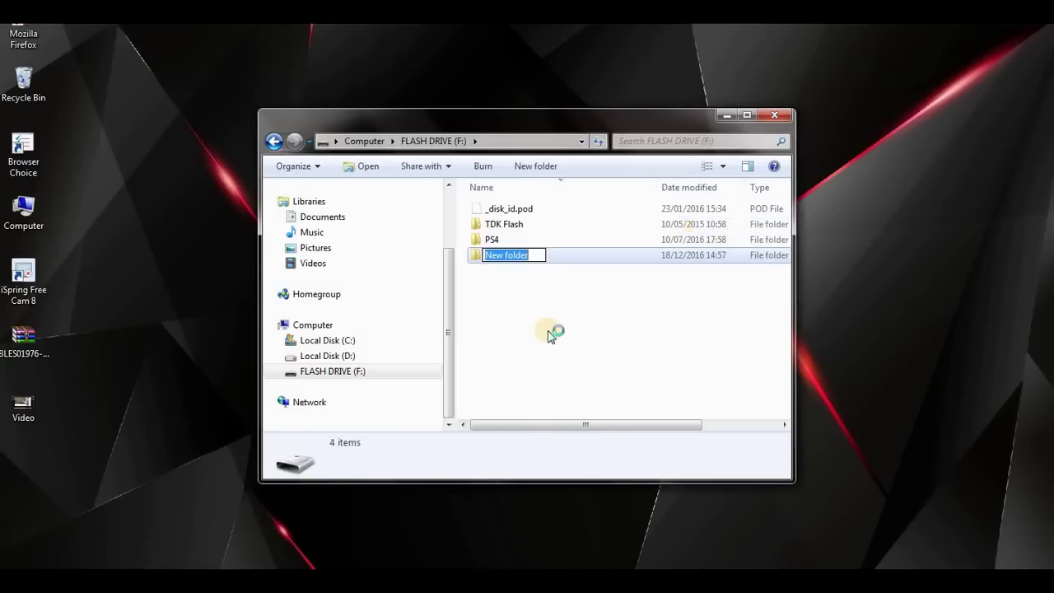
{"action": "key", "text": "BackSpace"}
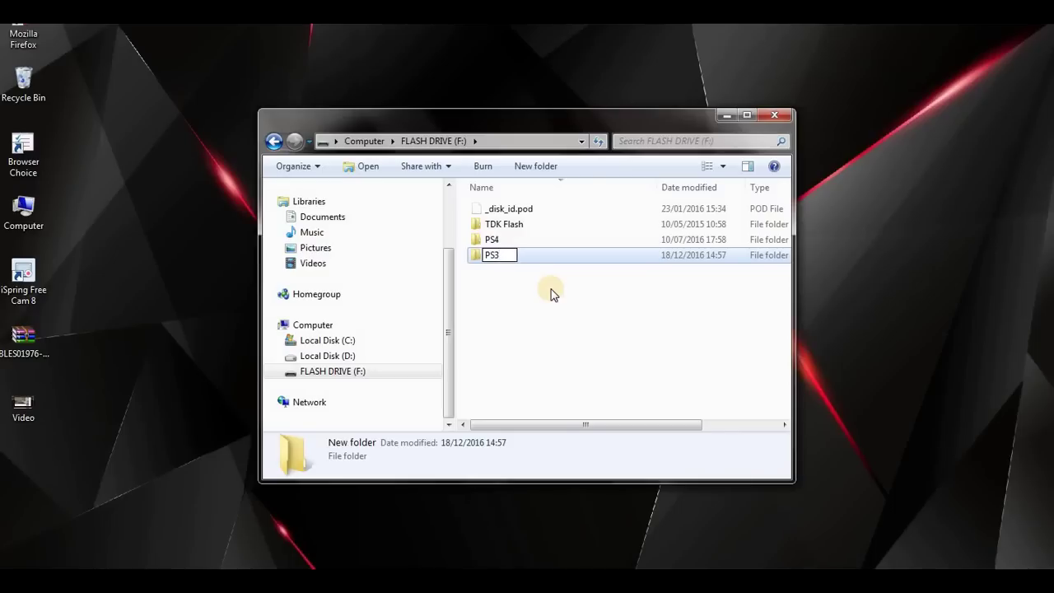
{"action": "type", "text": "PS3"}
{"action": "left_click", "coordinate": [548, 251]}
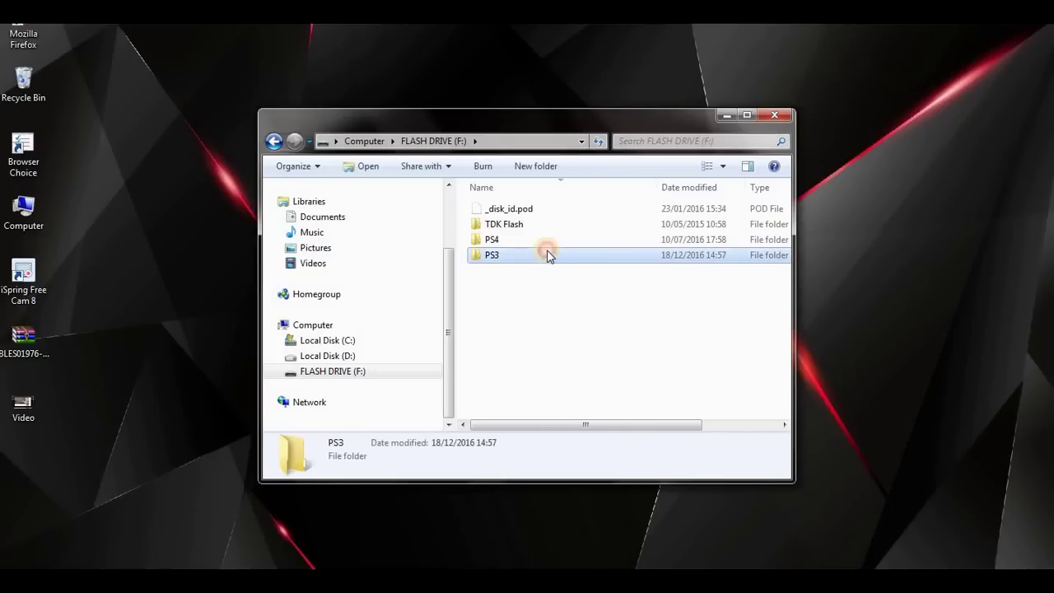
Create a SAVEDATA folder inside the PS3 folder, return to the flash drive's root and close the Explorer window.
{"action": "double_click", "coordinate": [548, 255]}
{"action": "right_click", "coordinate": [513, 262]}
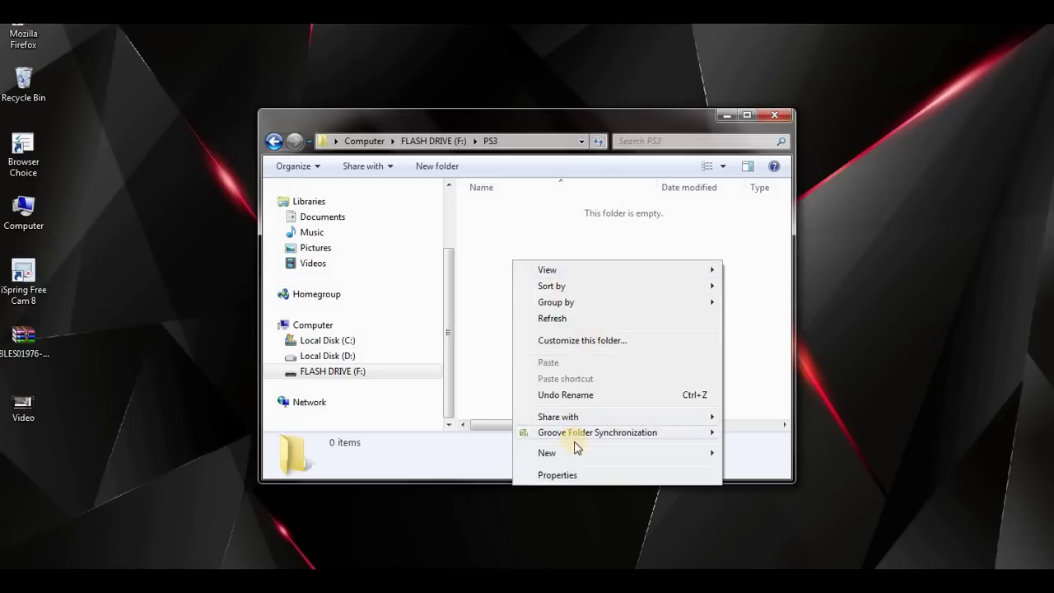
{"action": "mouse_move", "coordinate": [626, 449]}
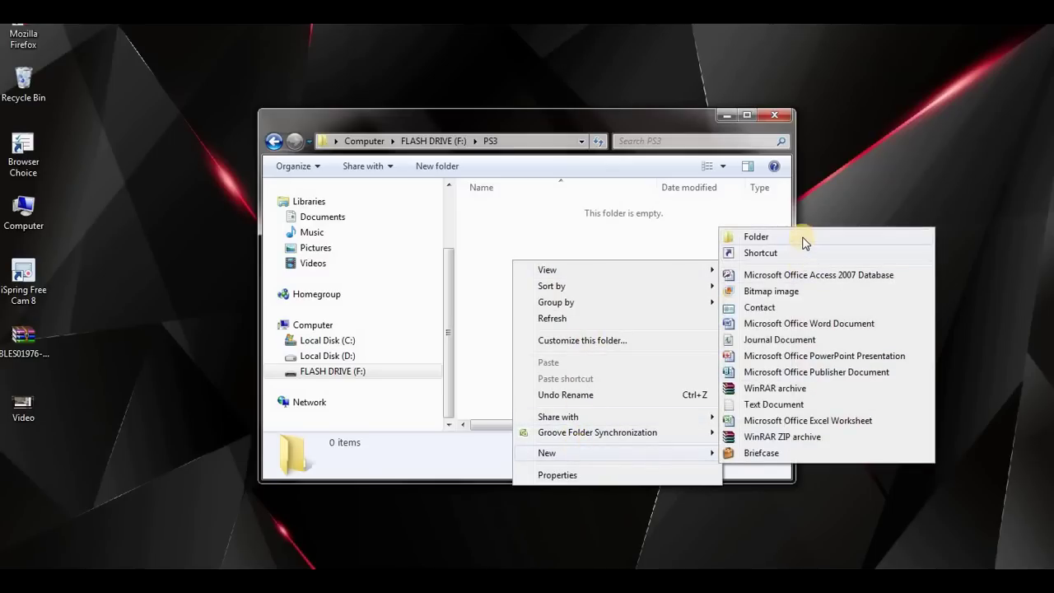
{"action": "left_click", "coordinate": [756, 237]}
{"action": "key", "text": "BackSpace"}
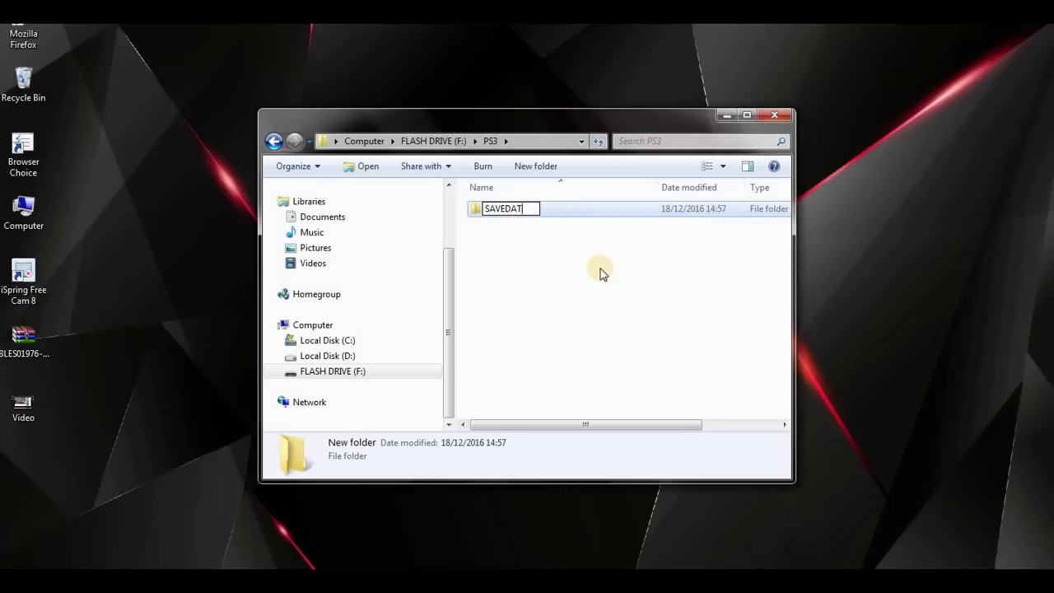
{"action": "left_click", "coordinate": [523, 311]}
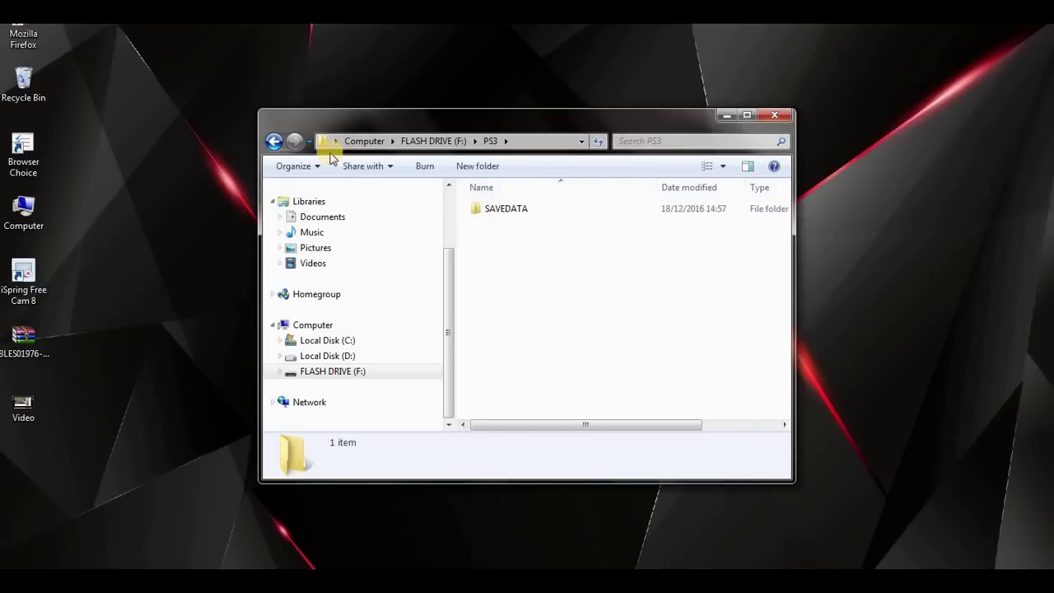
{"action": "left_click", "coordinate": [275, 141]}
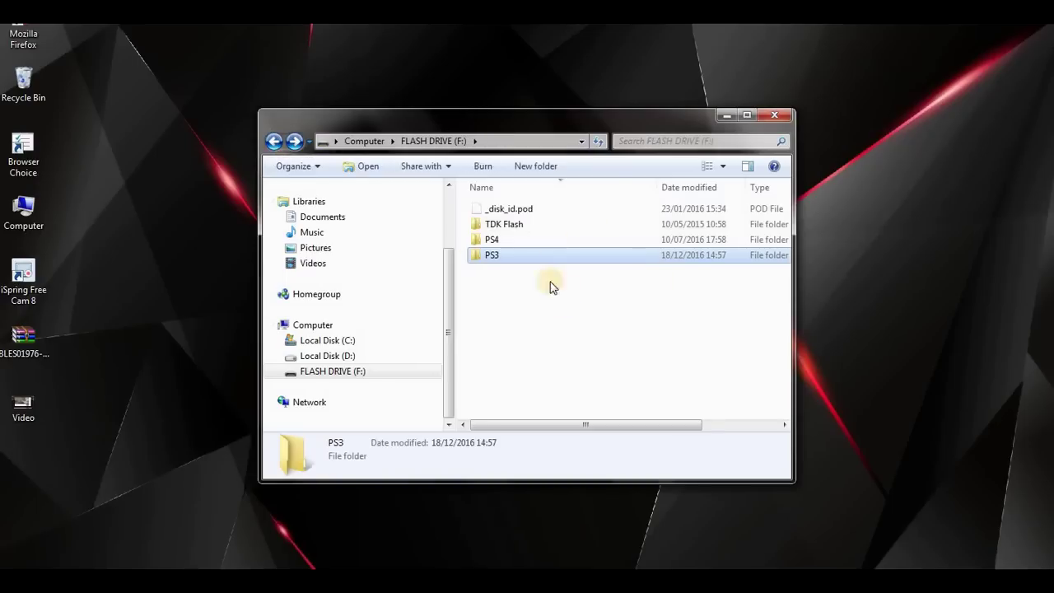
{"action": "left_click", "coordinate": [774, 115]}
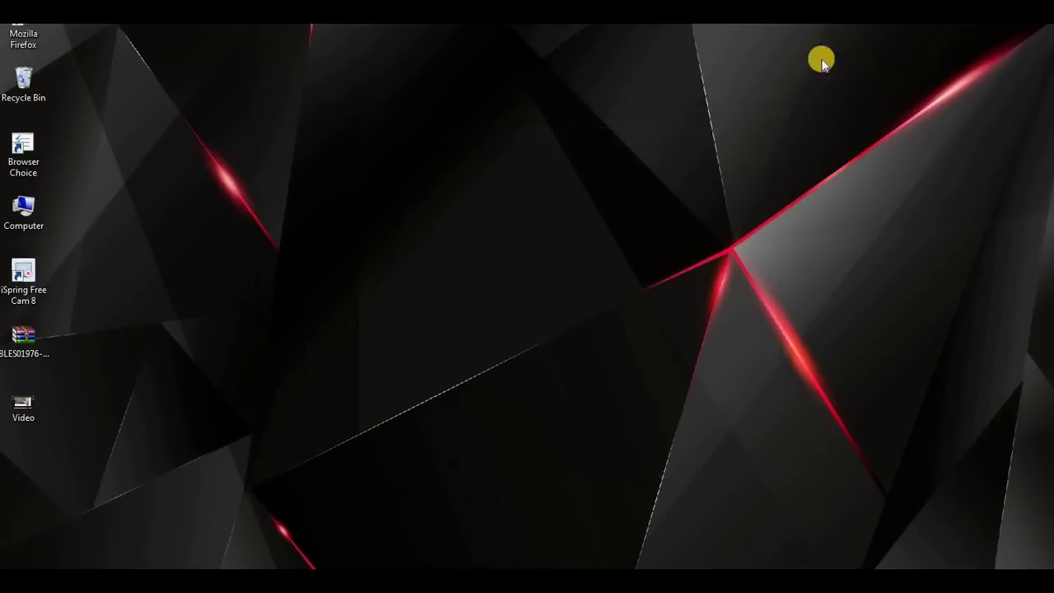
{"action": "double_click", "coordinate": [23, 341]}
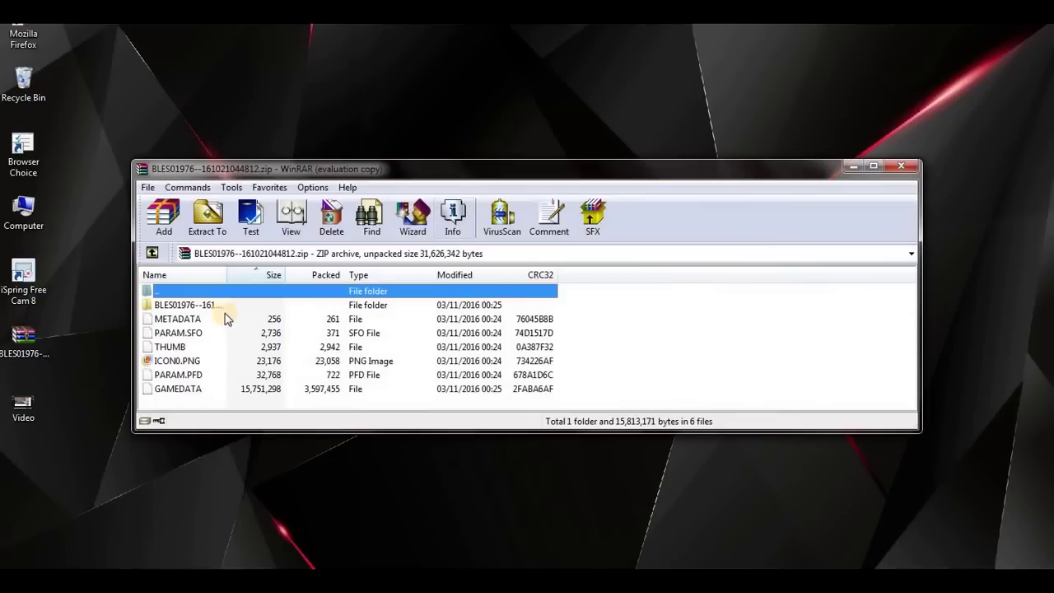
{"action": "left_click", "coordinate": [189, 305]}
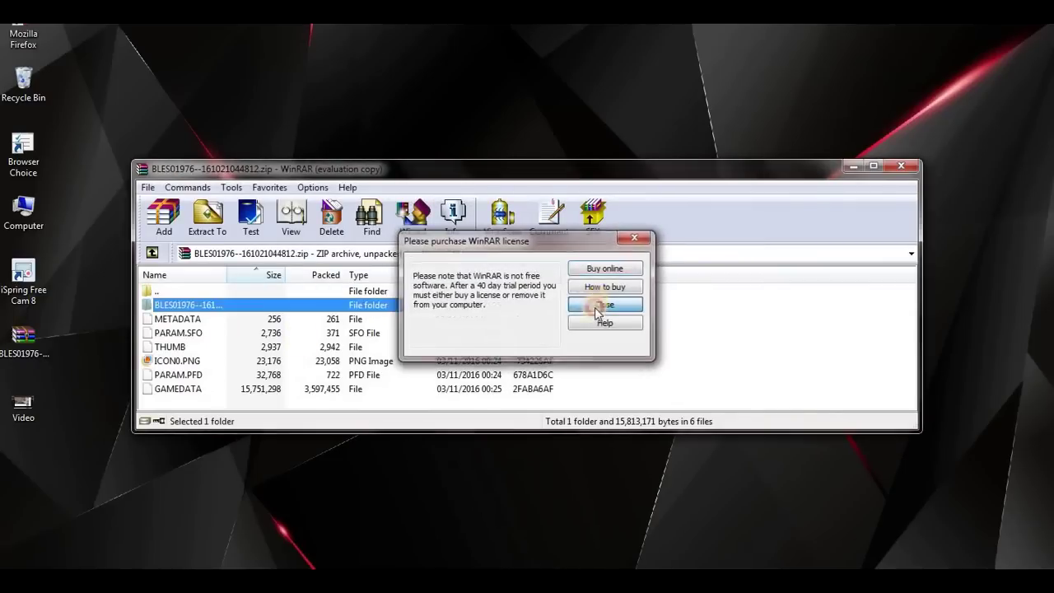
{"action": "left_click", "coordinate": [624, 243]}
{"action": "left_click", "coordinate": [191, 230]}
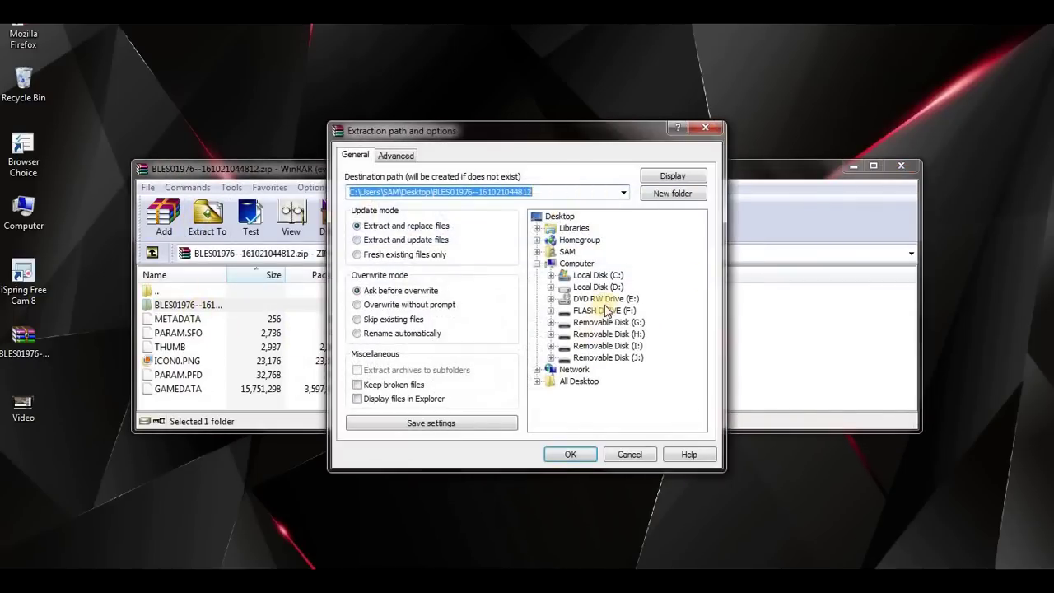
{"action": "double_click", "coordinate": [605, 310]}
{"action": "double_click", "coordinate": [595, 322]}
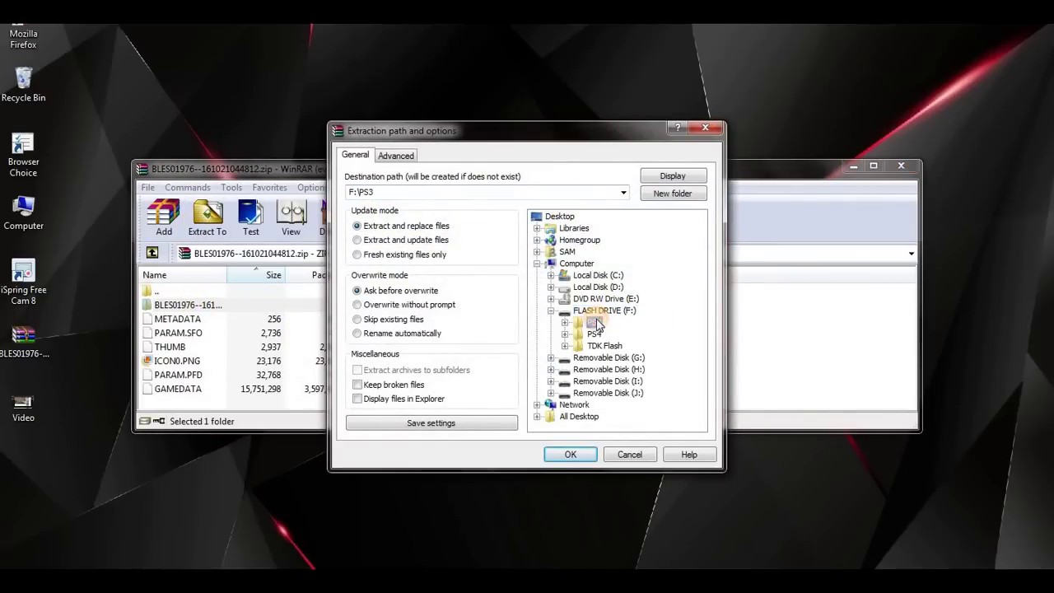
{"action": "left_click", "coordinate": [630, 336]}
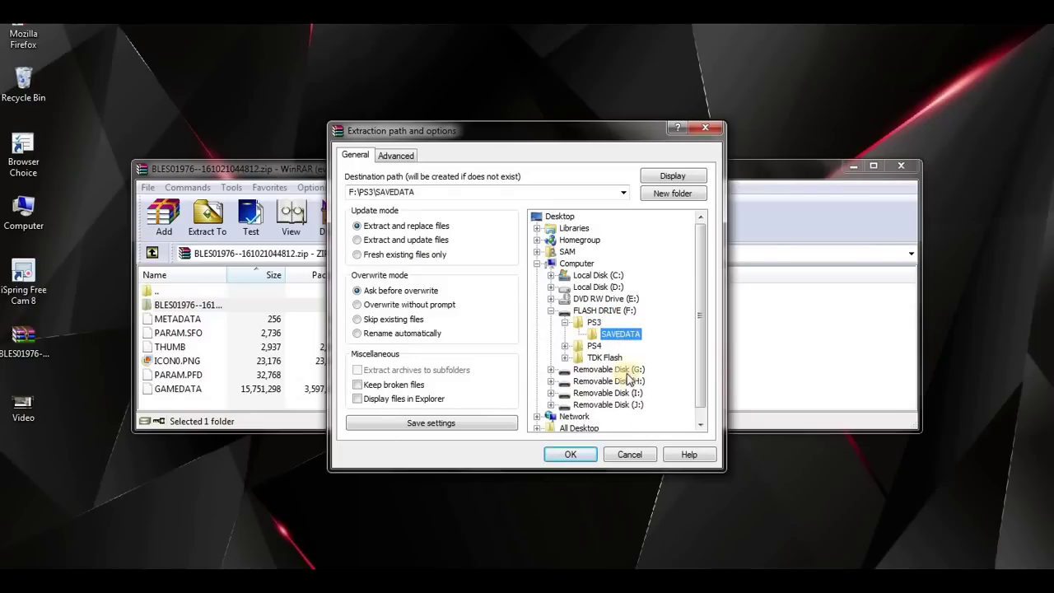
{"action": "left_click", "coordinate": [570, 454]}
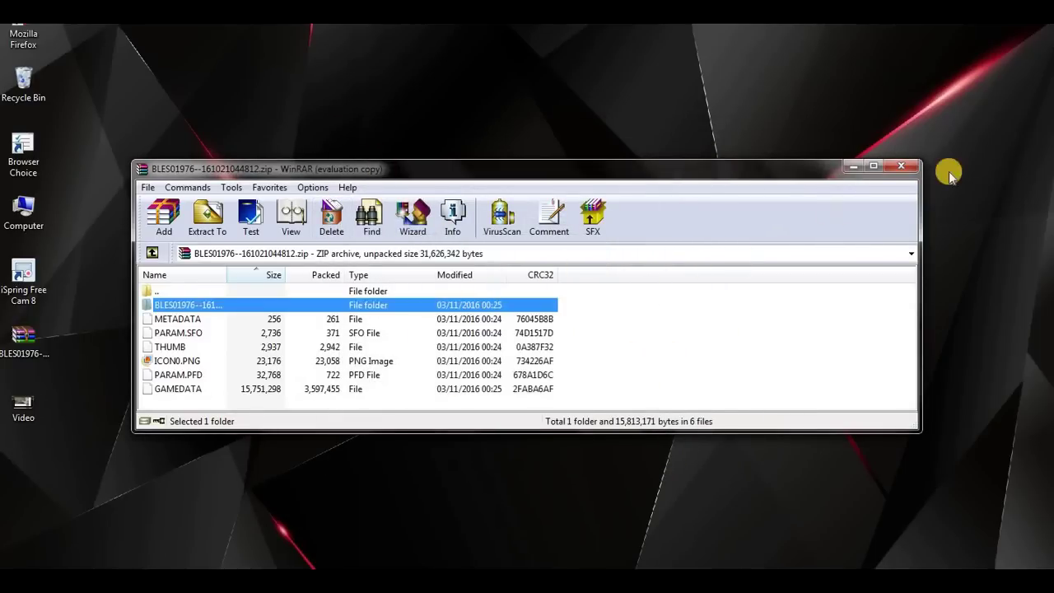
{"action": "left_click", "coordinate": [901, 165]}
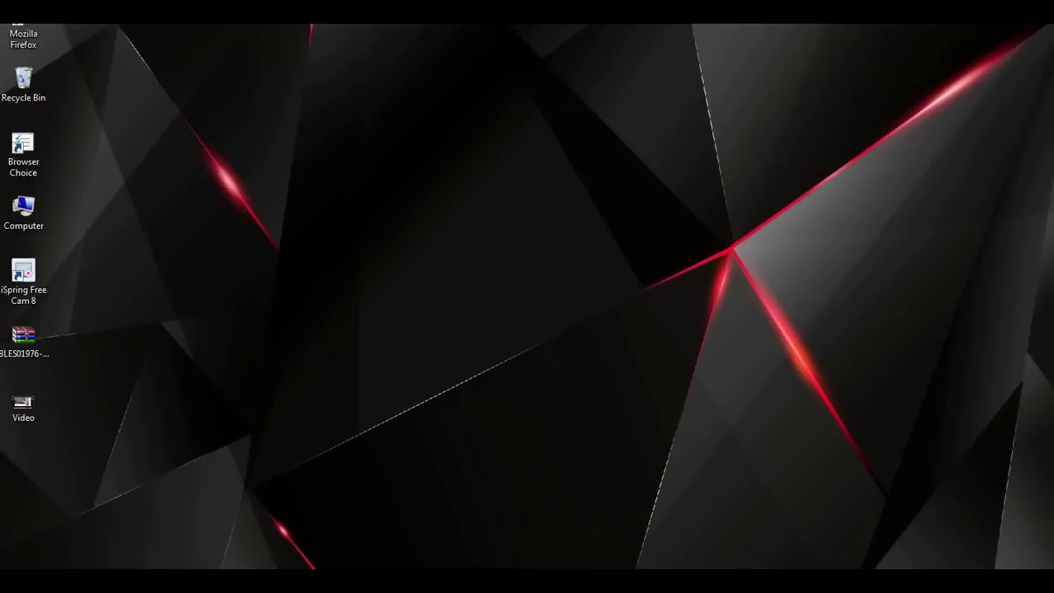
{"action": "key", "text": "super+e"}
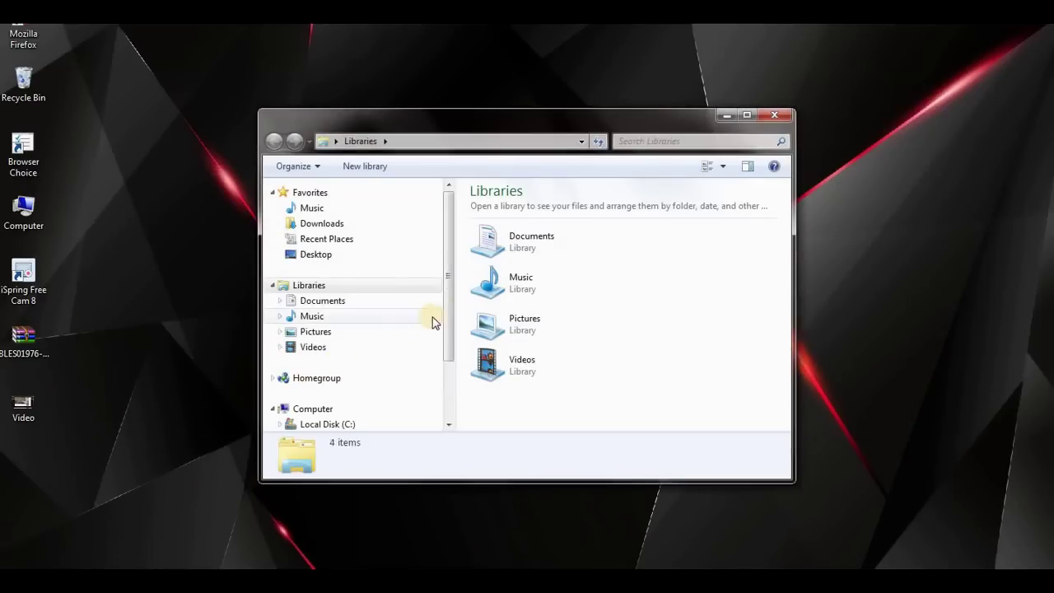
{"action": "left_click_drag", "start_coordinate": [450, 319], "coordinate": [450, 420]}
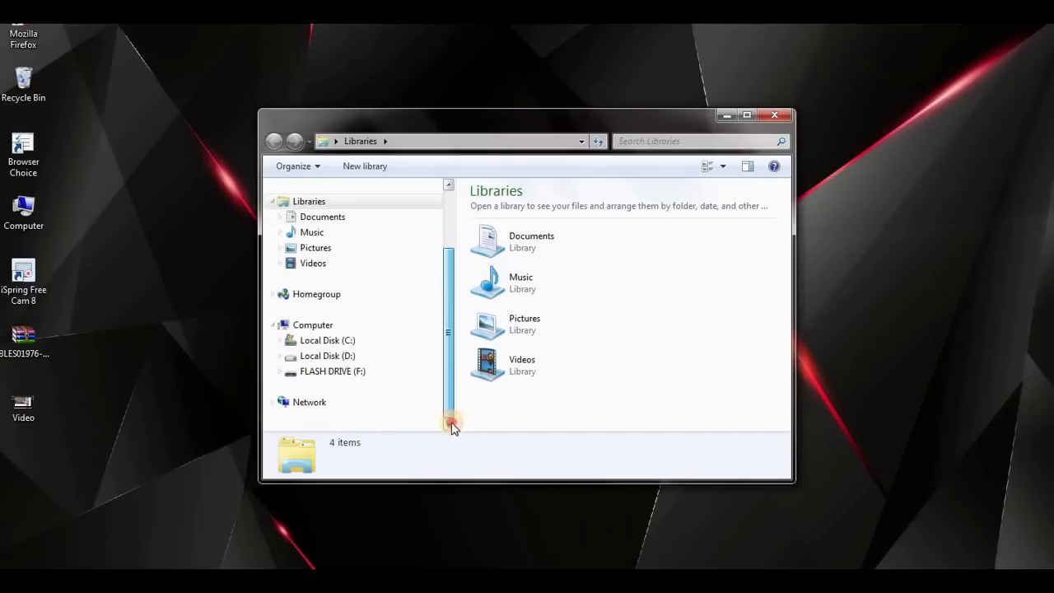
{"action": "left_click", "coordinate": [433, 371]}
{"action": "double_click", "coordinate": [504, 256]}
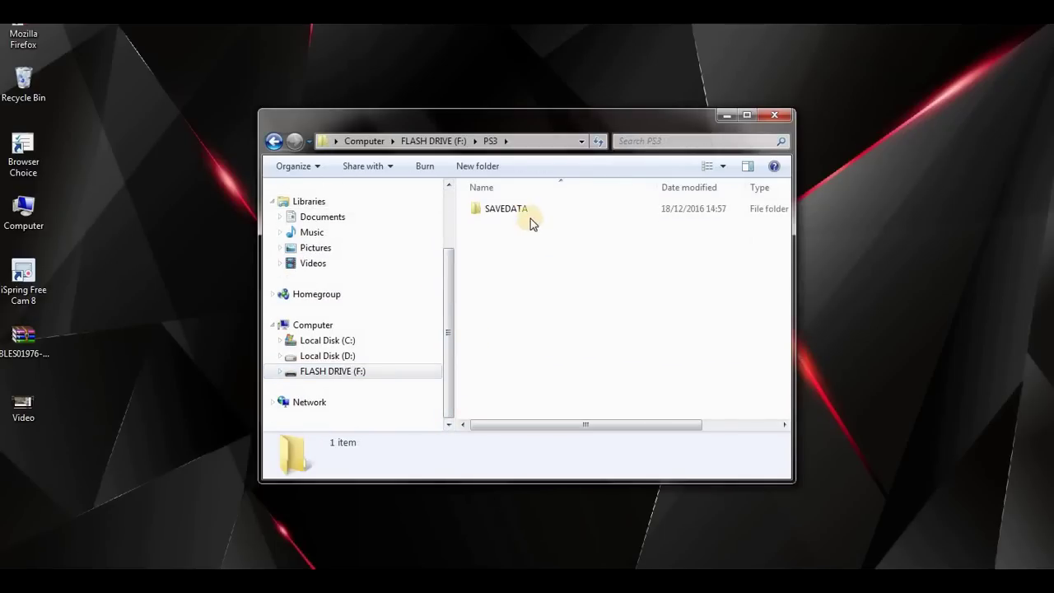
{"action": "left_click", "coordinate": [538, 213]}
{"action": "double_click", "coordinate": [557, 216]}
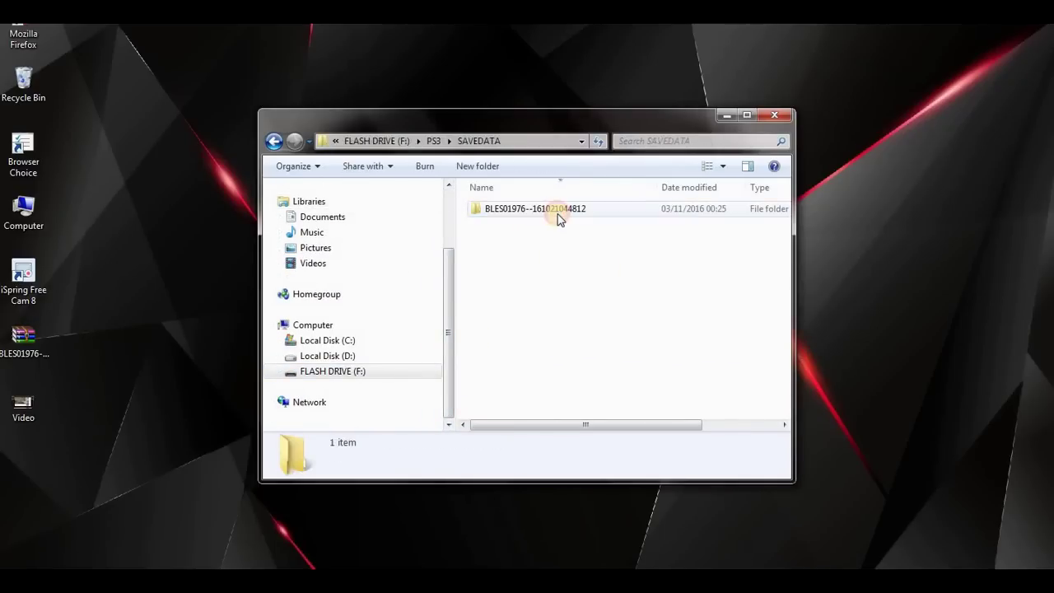
{"action": "left_click", "coordinate": [564, 212]}
{"action": "double_click", "coordinate": [563, 213]}
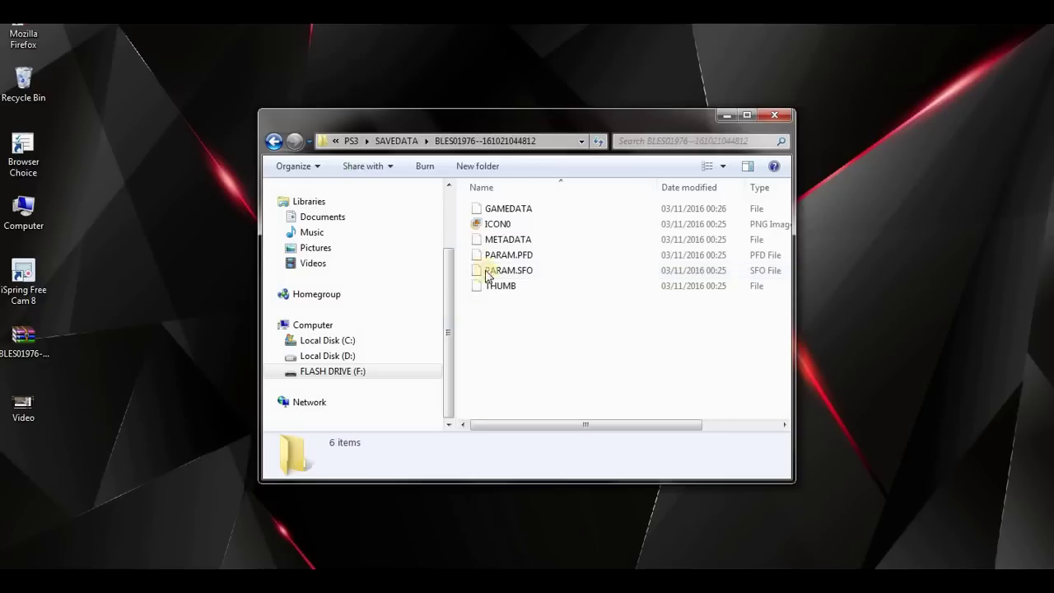
View the ICON0 image from the save folder, go back up to the flash drive's root and close the Explorer window.
{"action": "left_click", "coordinate": [497, 224]}
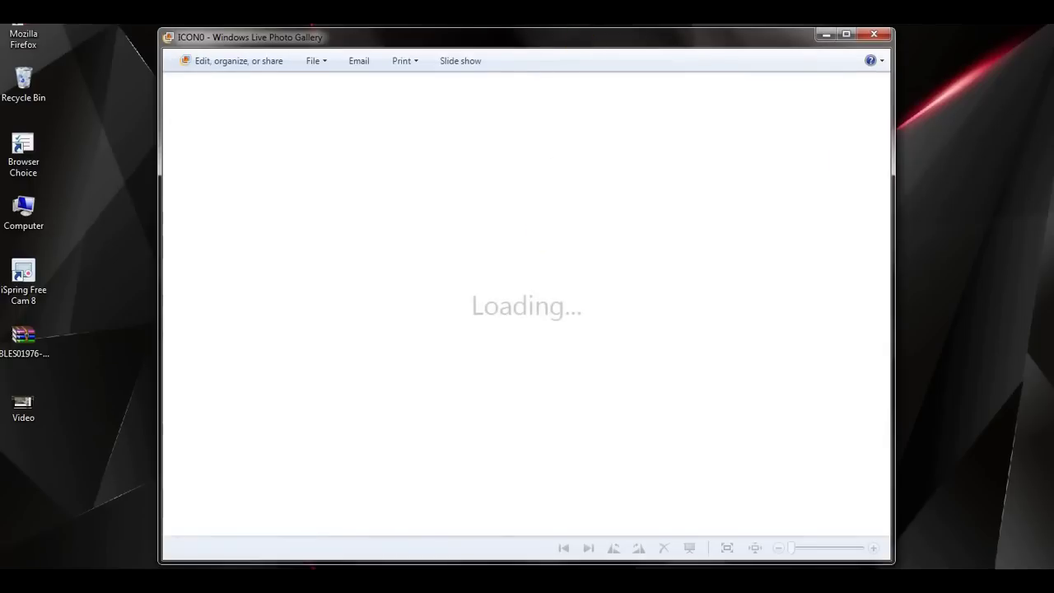
{"action": "left_click", "coordinate": [873, 35]}
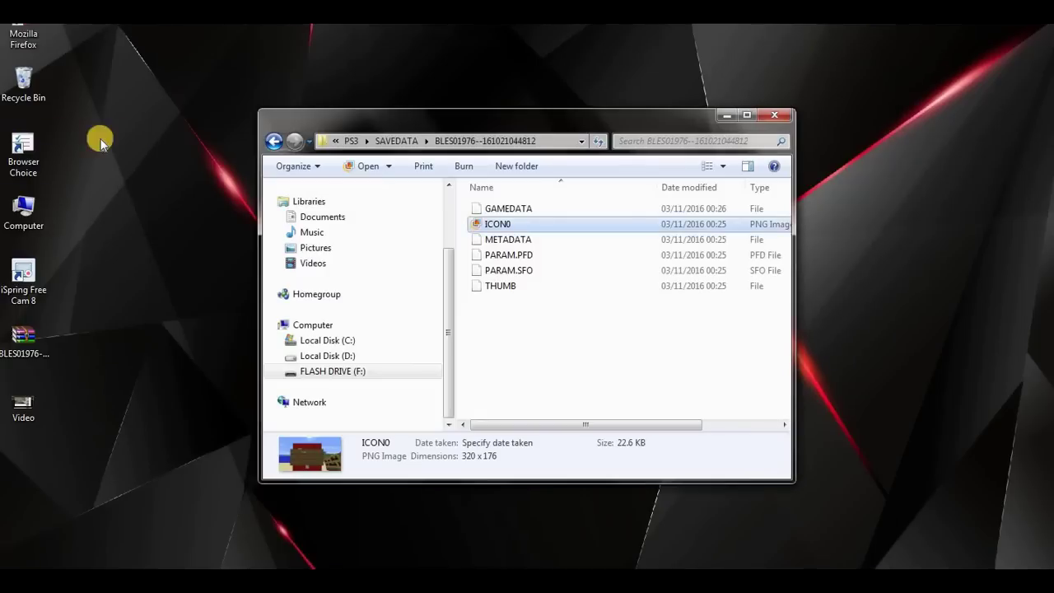
{"action": "left_click", "coordinate": [275, 142]}
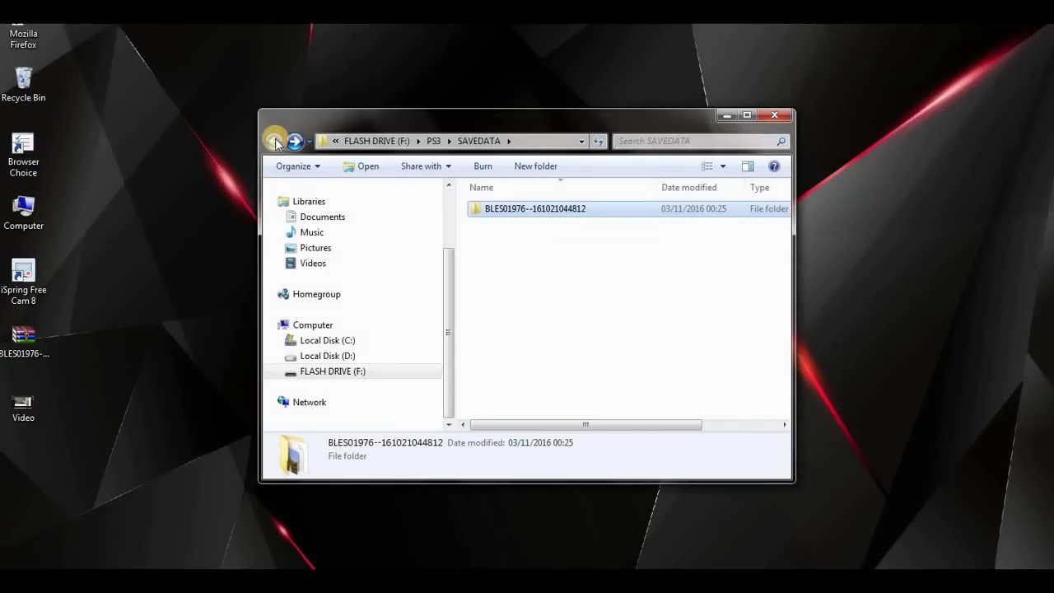
{"action": "left_click", "coordinate": [275, 141]}
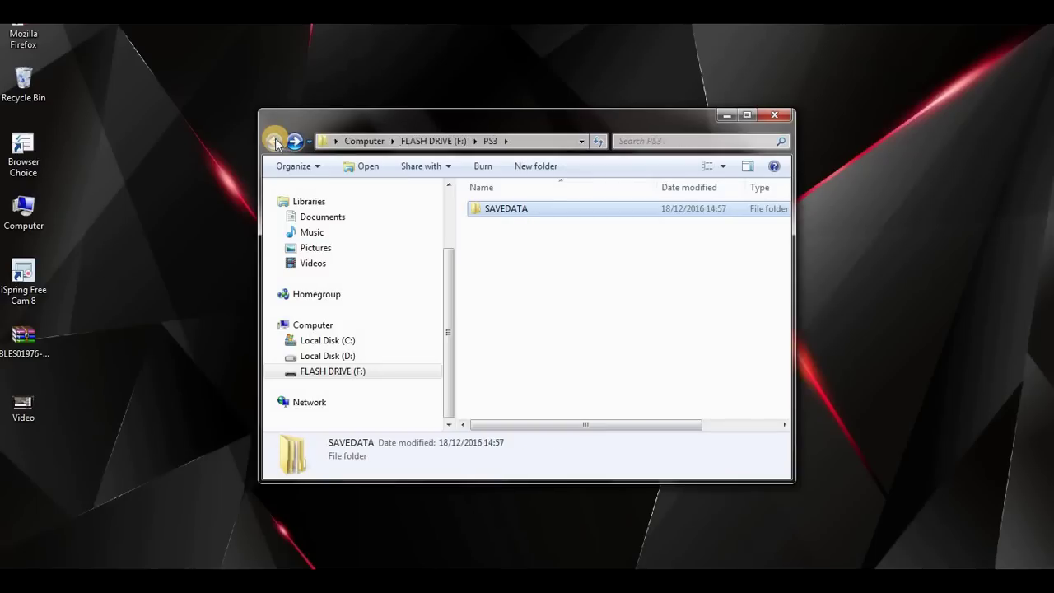
{"action": "left_click", "coordinate": [275, 141]}
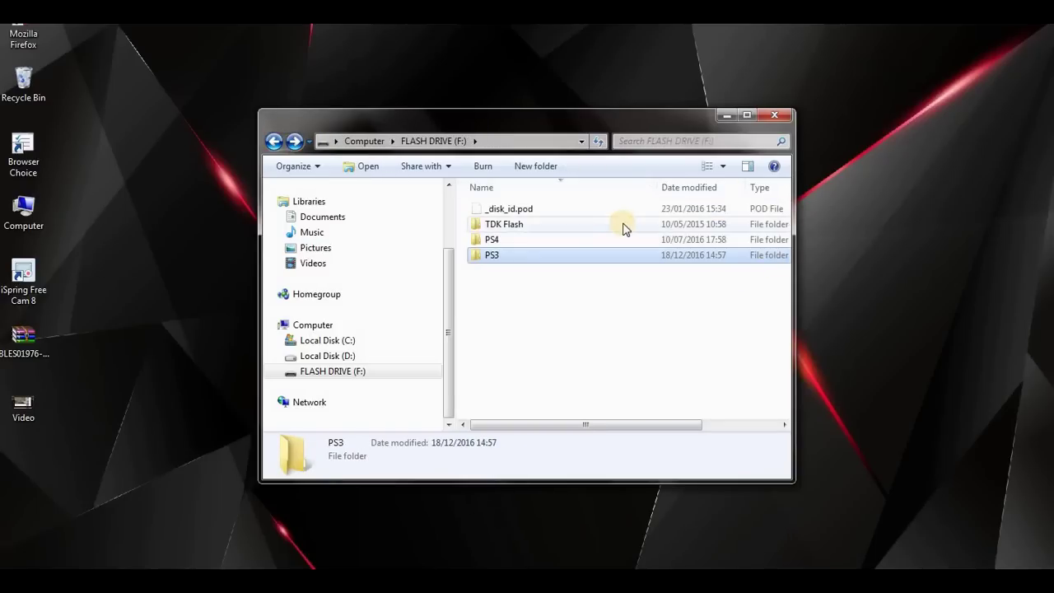
{"action": "left_click", "coordinate": [535, 272]}
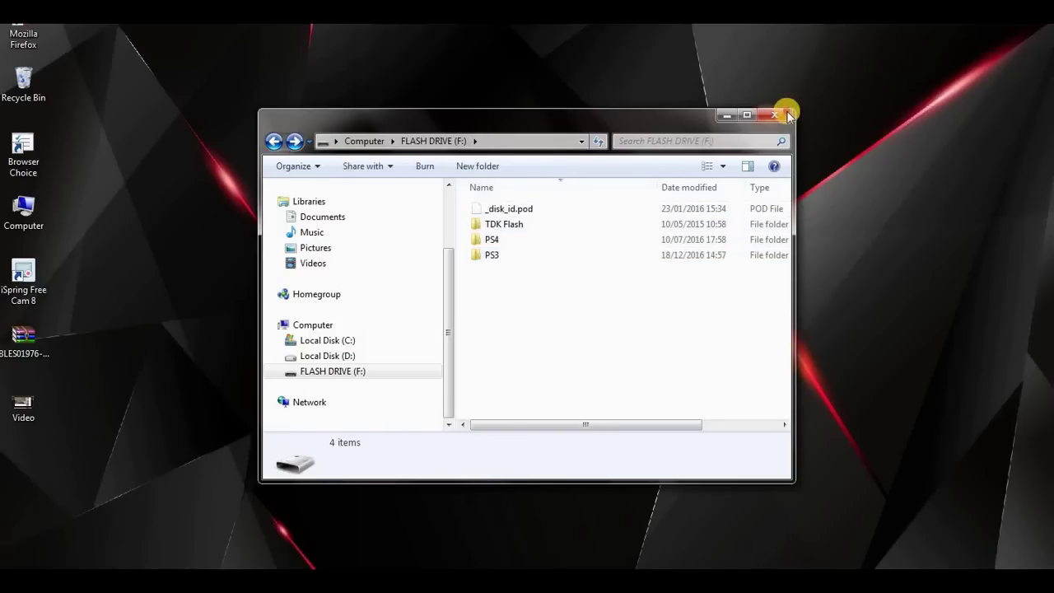
{"action": "left_click", "coordinate": [775, 115]}
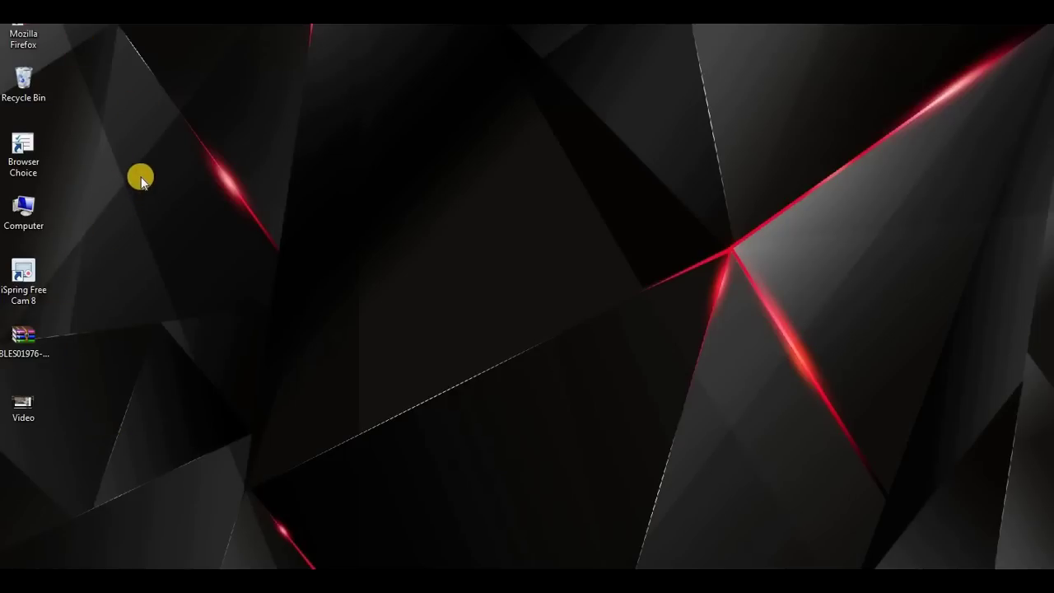
{"action": "left_click", "coordinate": [17, 339]}
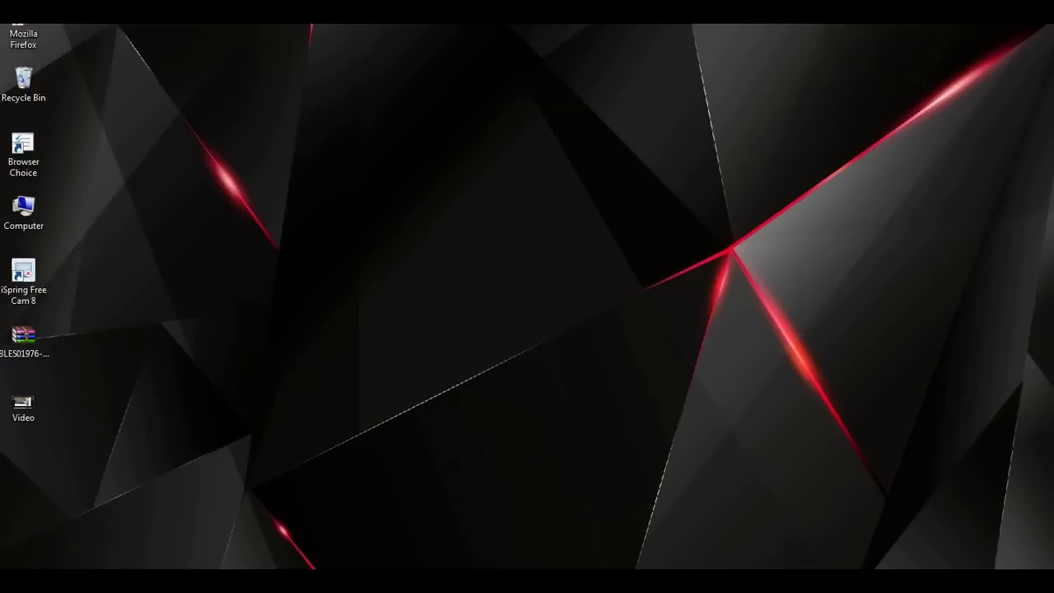